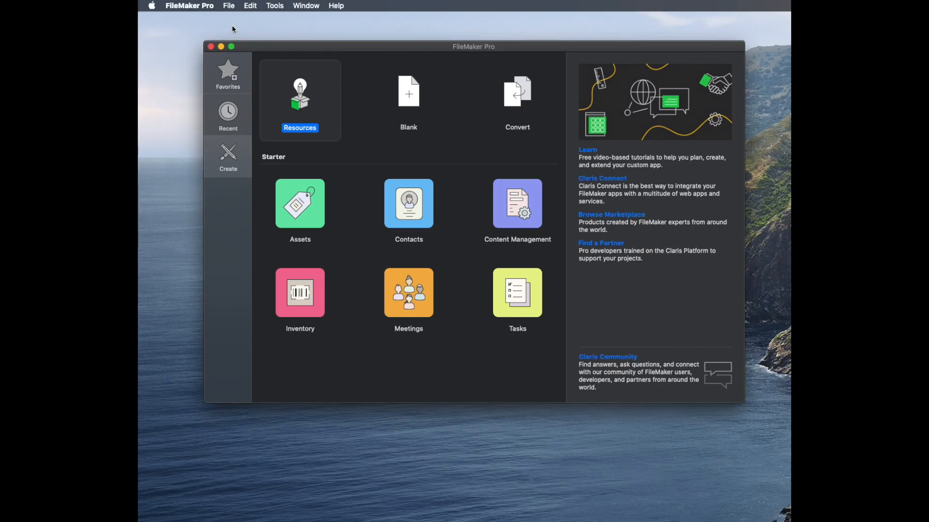
Step: Start a new custom app from the Blank starter in the launch center
click(421, 88)
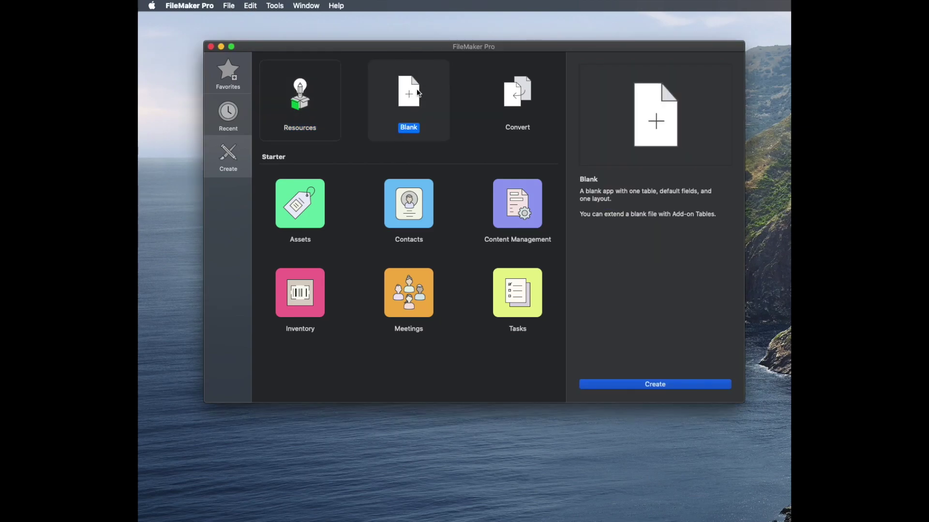
click(673, 385)
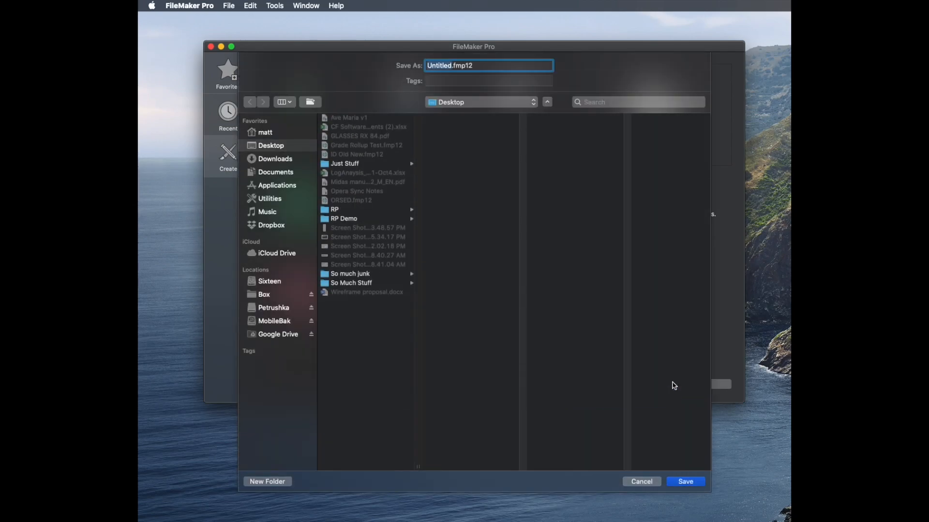
text(Demo)
Step: Save the new file as Demo, dismiss Manage Database, and enter Layout mode
key(Return)
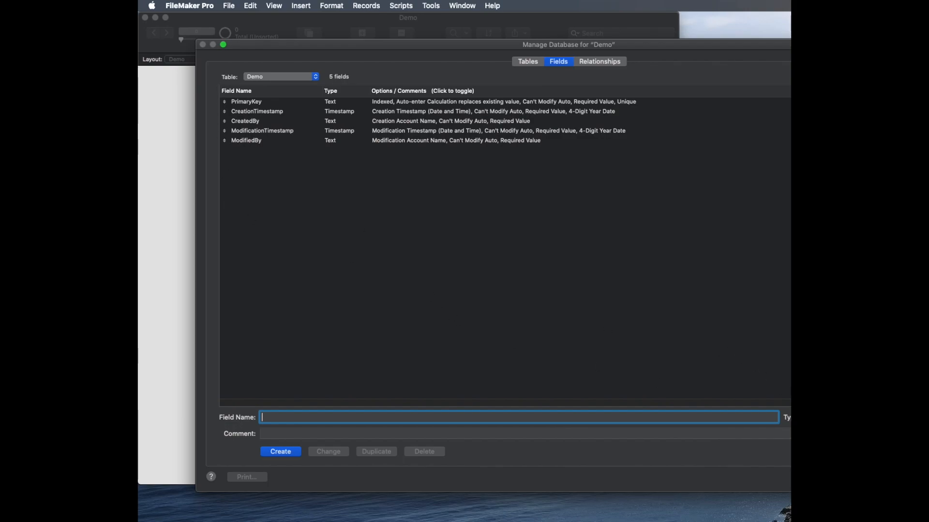
click(758, 481)
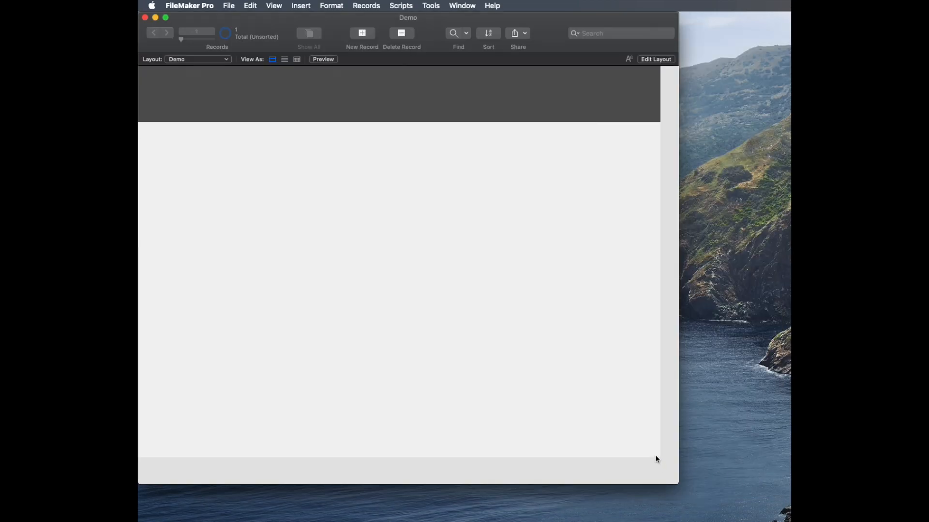
key(super+l)
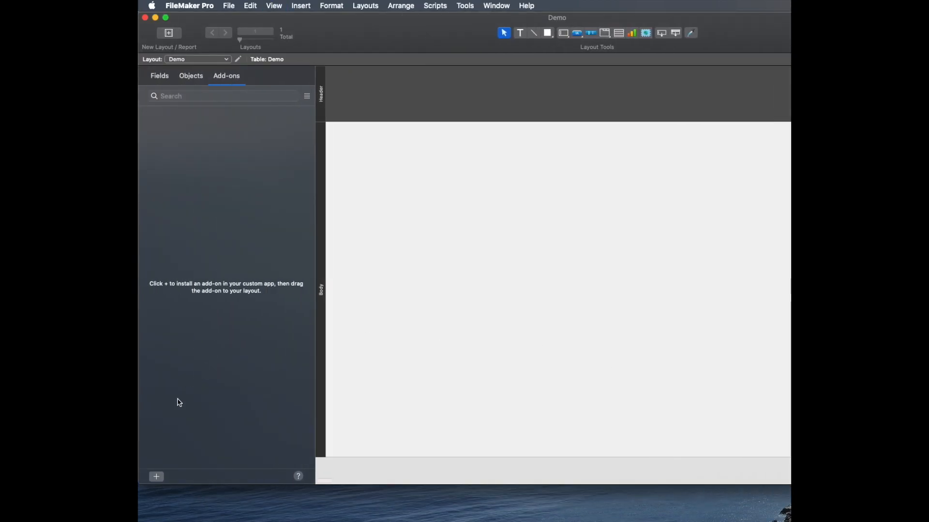
Step: Install the Activity Timeline add-on from the add-on catalogue into Demo
click(156, 477)
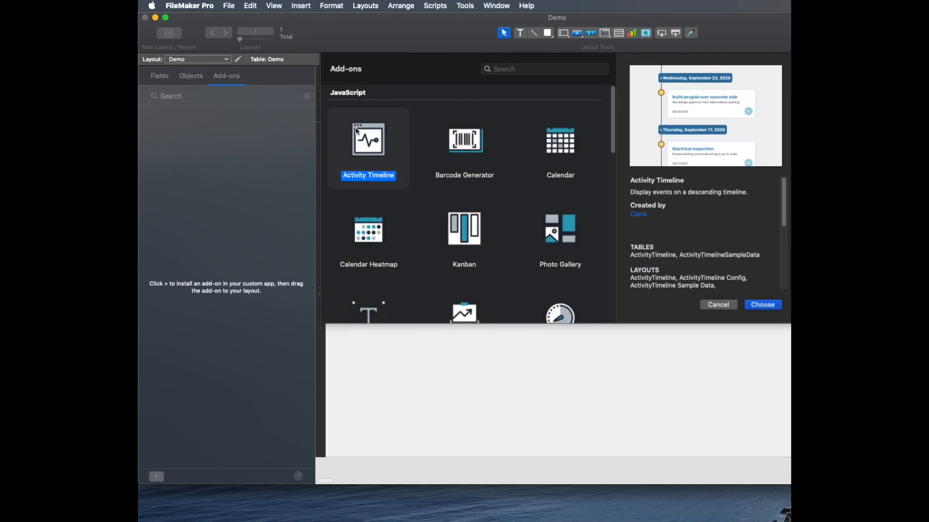
click(373, 147)
click(764, 306)
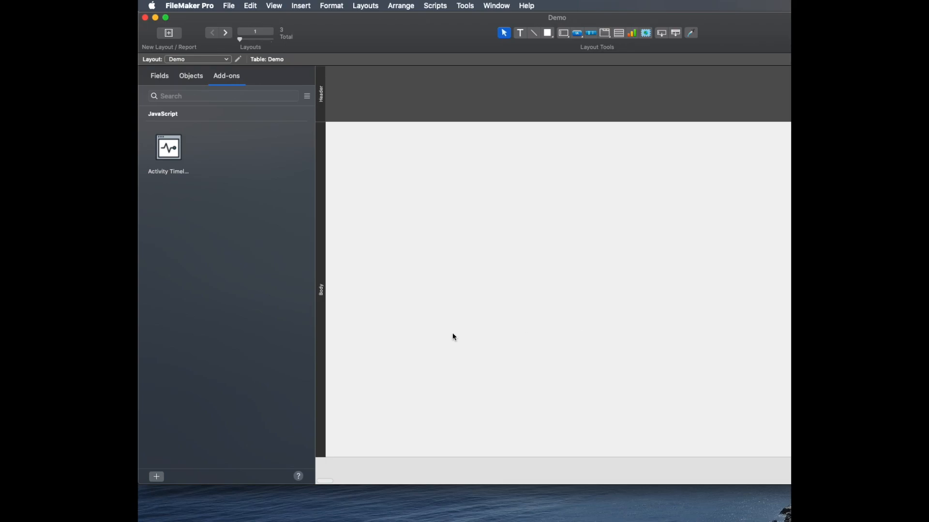
Step: Place the Activity Timeline viewer on the layout body and ungroup it from its gear badge
click(166, 148)
drag(166, 148, 352, 151)
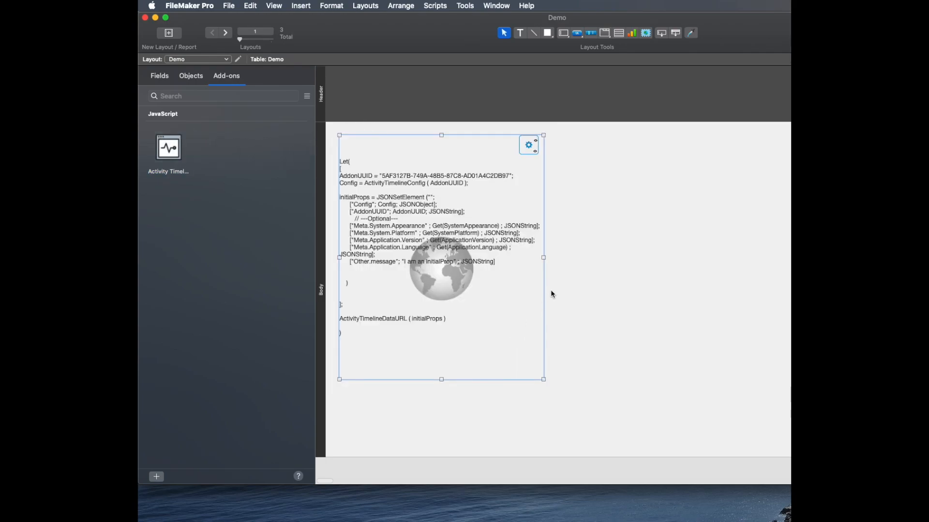
click(568, 265)
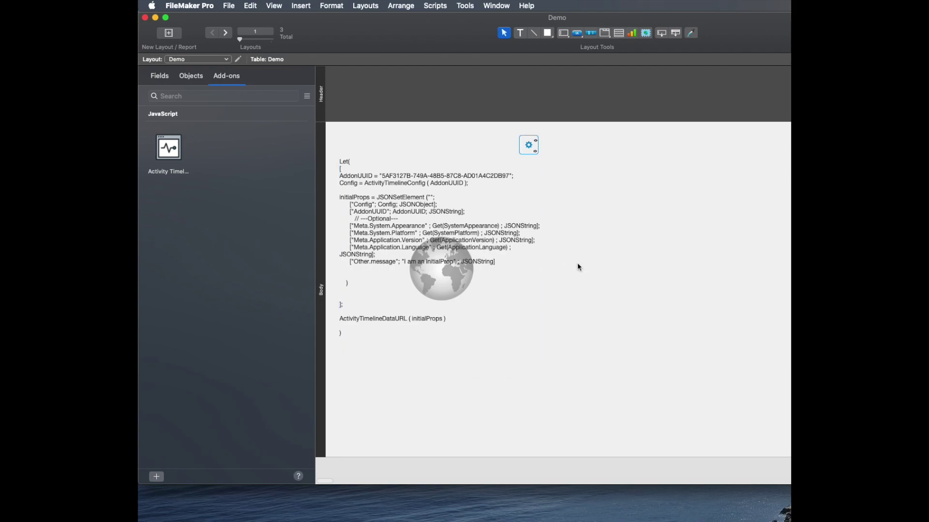
click(462, 242)
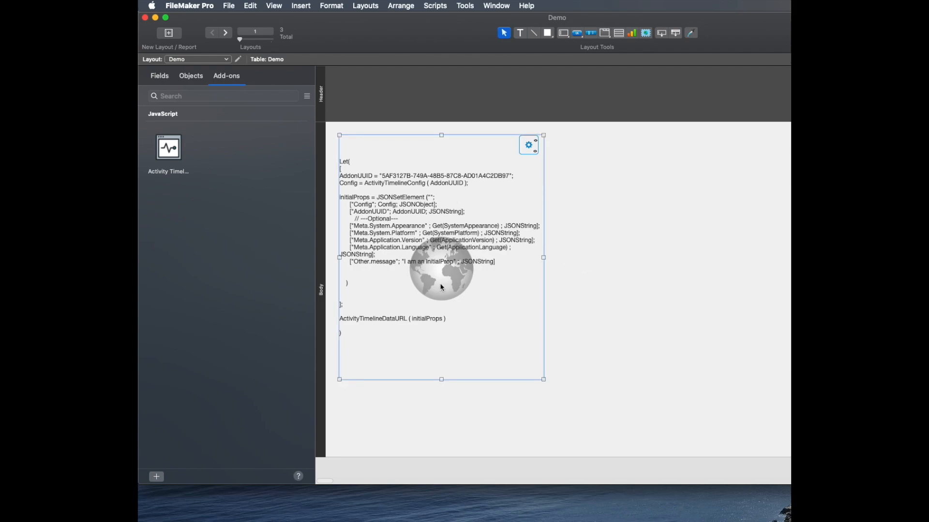
drag(543, 257, 679, 257)
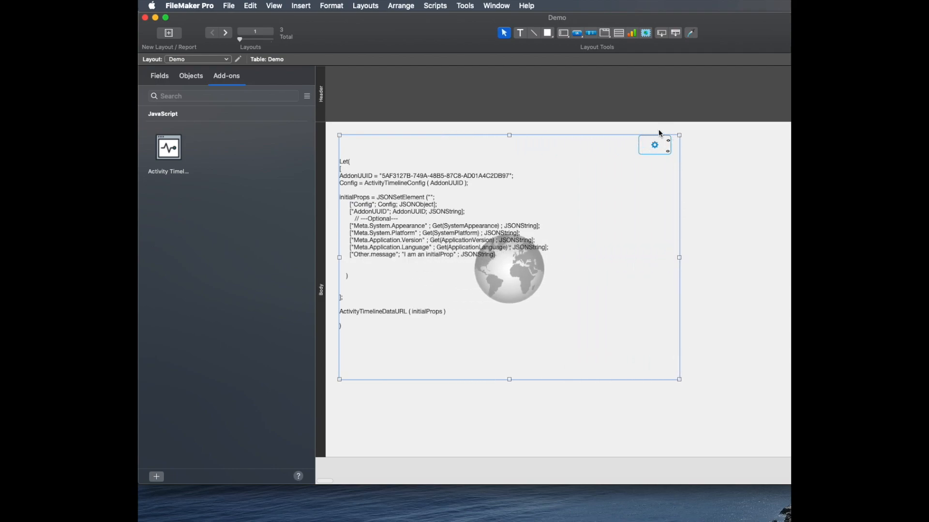
key(super+z)
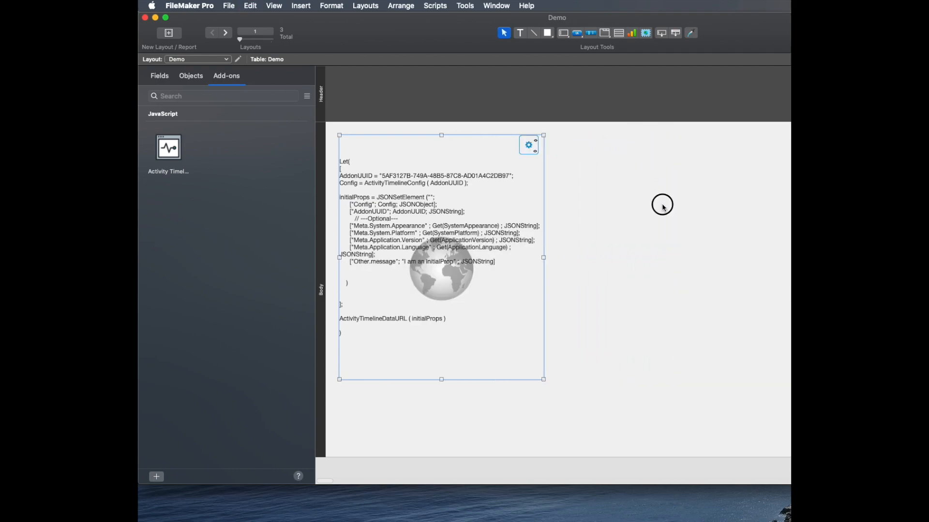
click(405, 7)
click(411, 29)
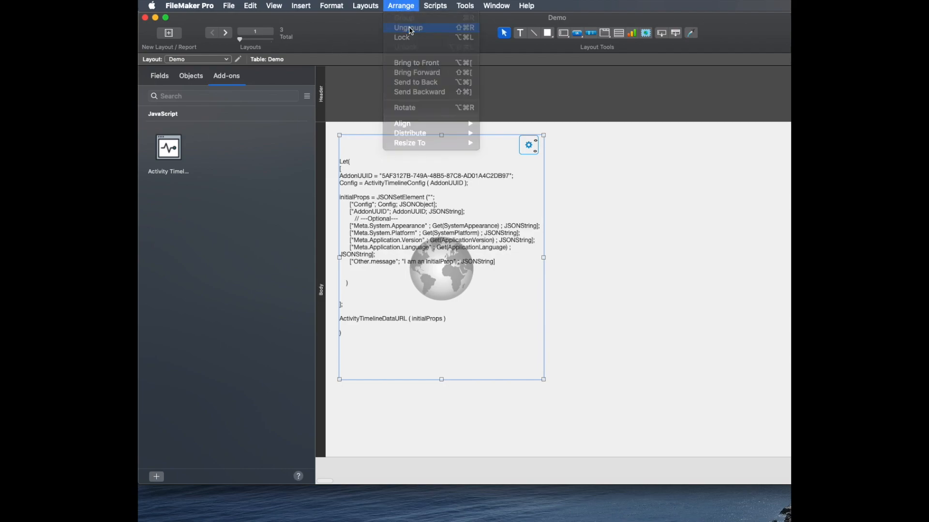
Step: Make the web viewer taller and wider, shorten the body part, and shift the gear badge right
click(571, 198)
click(428, 242)
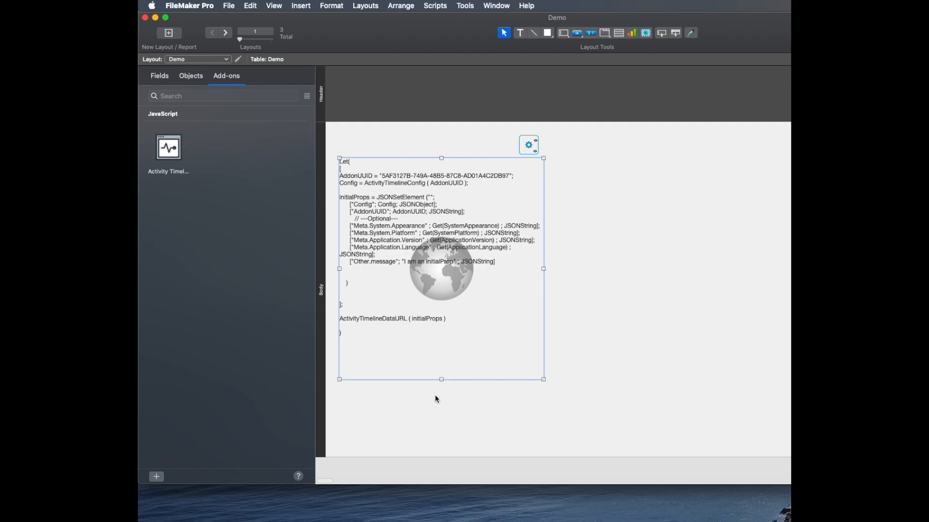
drag(441, 380, 440, 402)
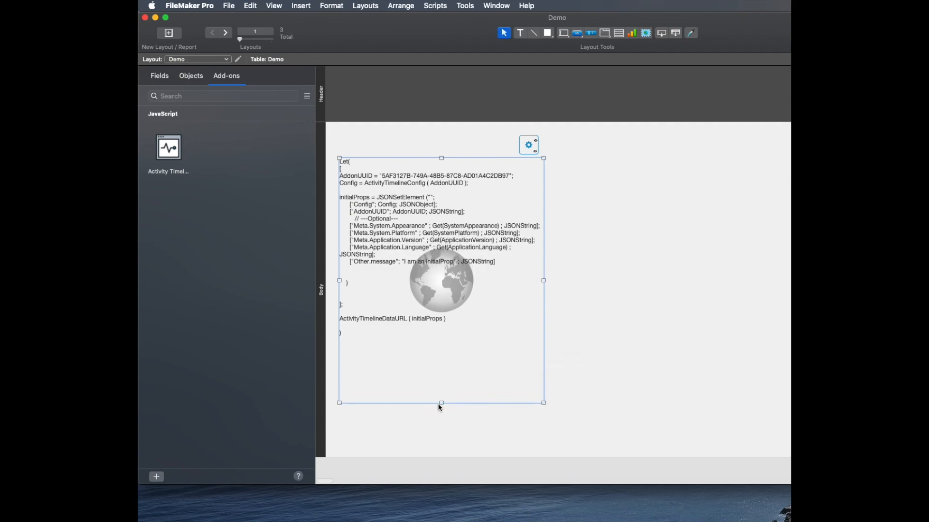
drag(544, 280, 561, 280)
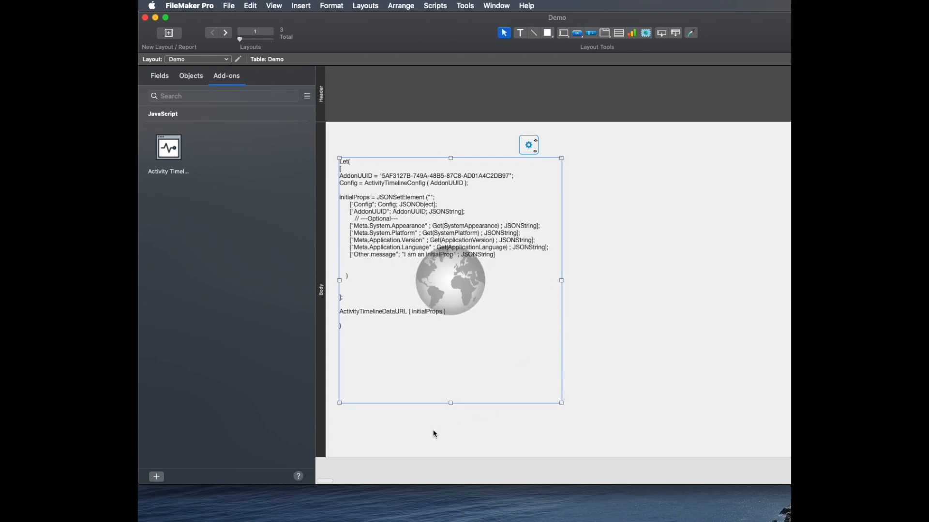
drag(417, 457, 415, 409)
click(425, 321)
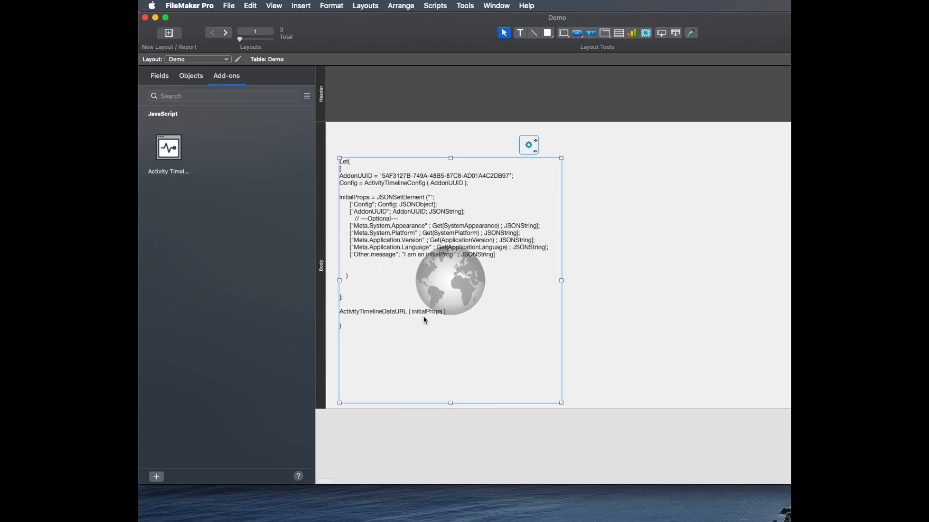
drag(528, 144, 551, 143)
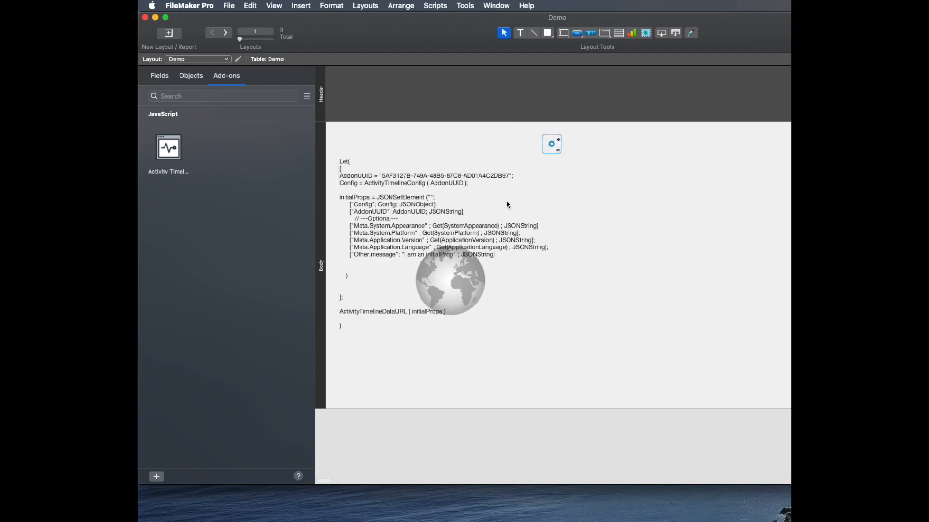
double_click(454, 208)
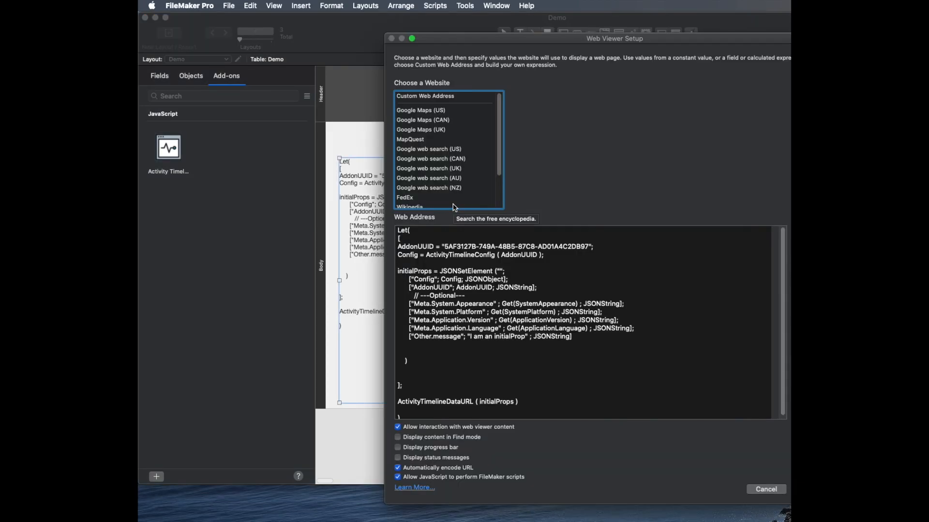
click(497, 354)
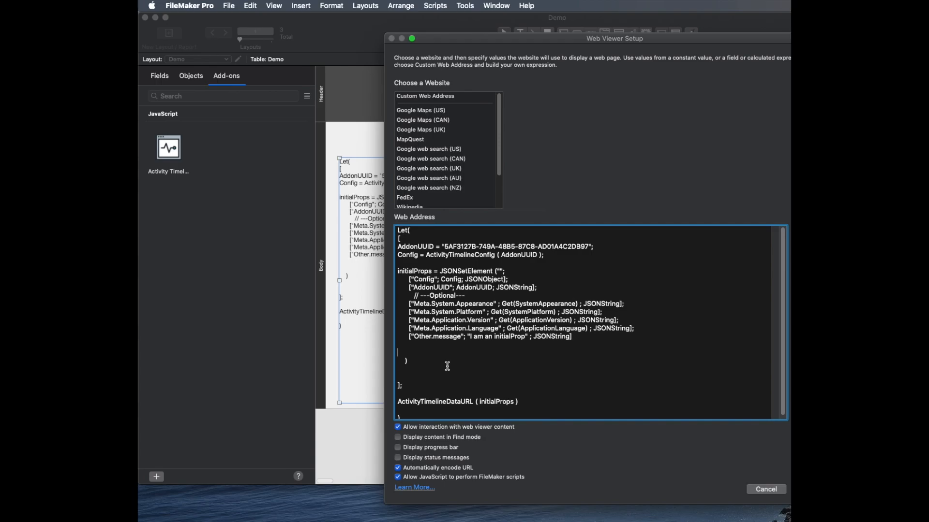
scroll(525, 327, down, 1)
key(Return)
click(602, 305)
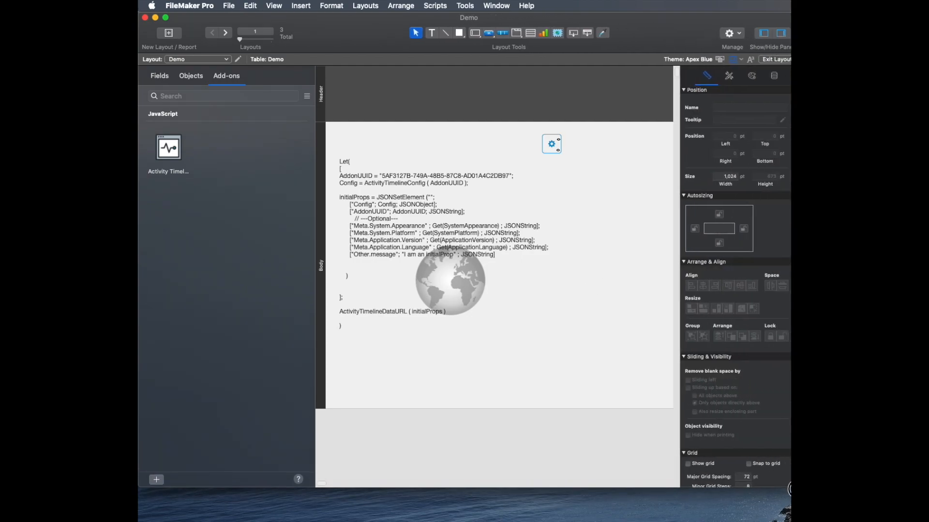
Step: View the rendered timeline in Browse mode, then return to Layout mode
click(768, 59)
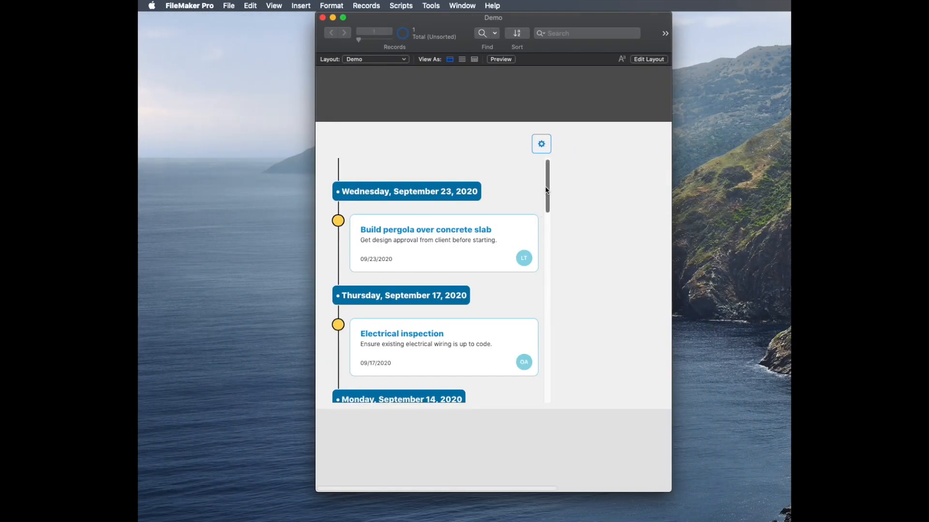
mouse_move(546, 190)
mouse_down()
mouse_move(544, 401)
mouse_move(536, 182)
mouse_up()
key(super+l)
Step: Keep the Demo layout and open a second window on the same file
click(196, 59)
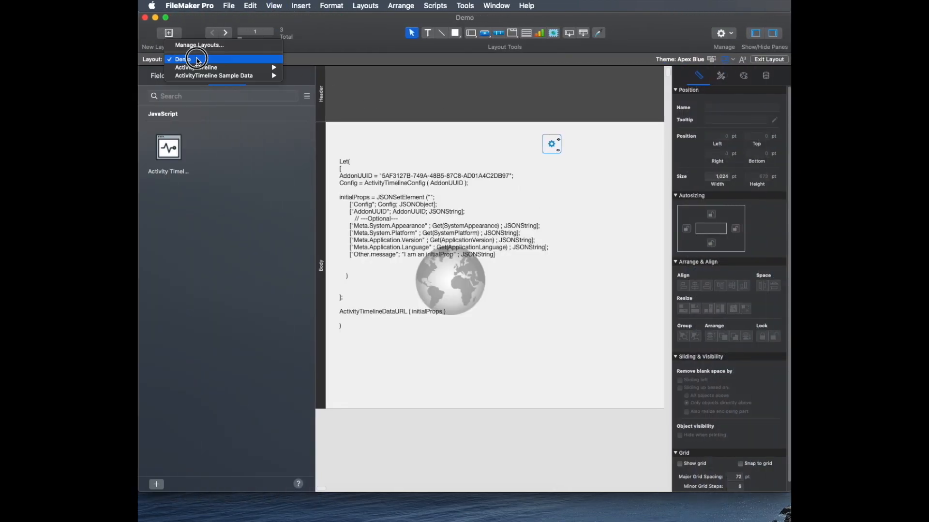
click(197, 60)
click(497, 5)
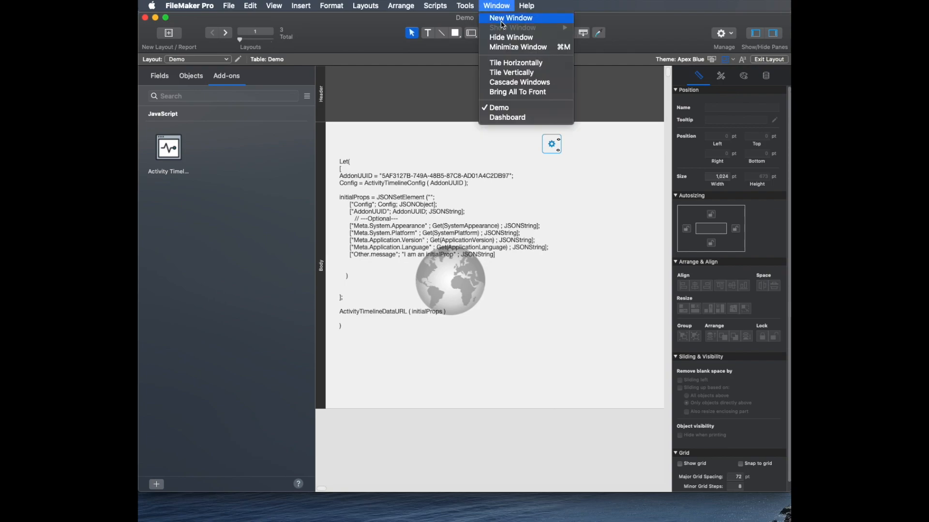
click(500, 22)
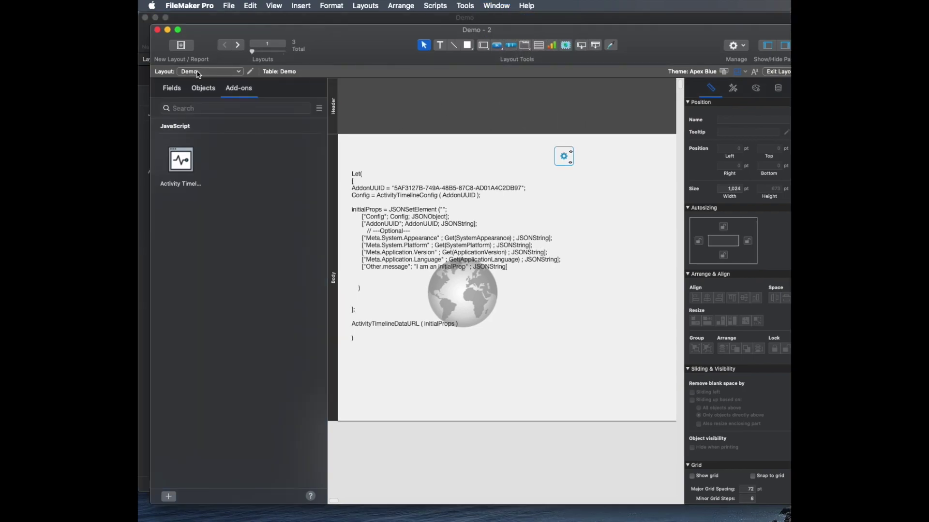
Step: Show the ActivityTimelineSampleData layout in the new window in Browse mode and nudge it aside
click(197, 71)
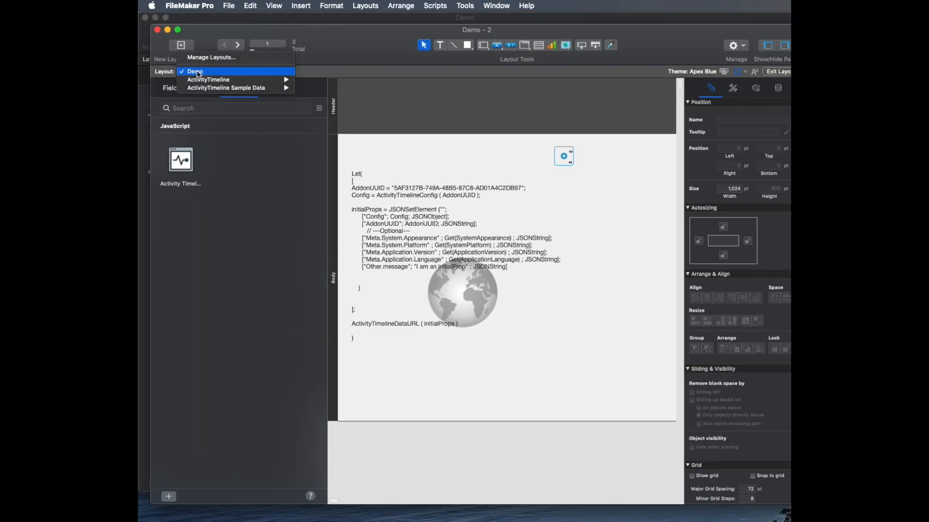
mouse_move(225, 88)
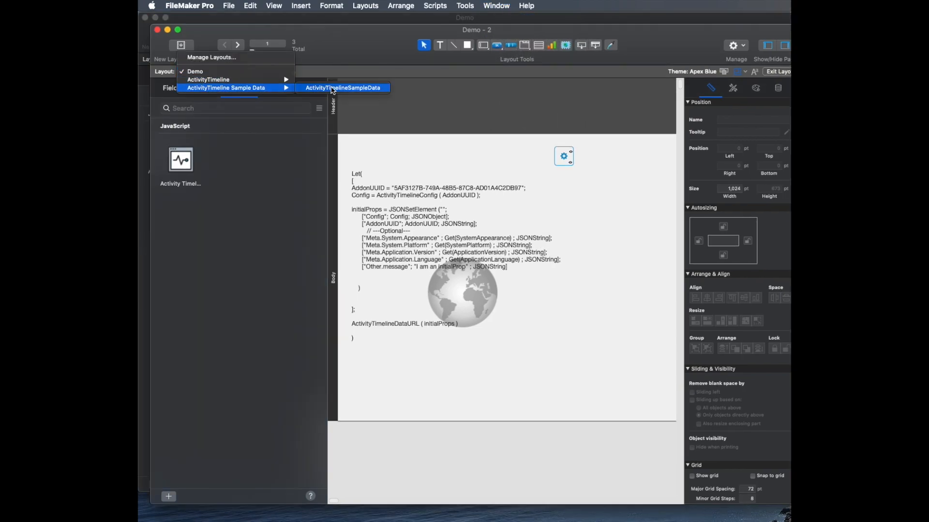
click(332, 88)
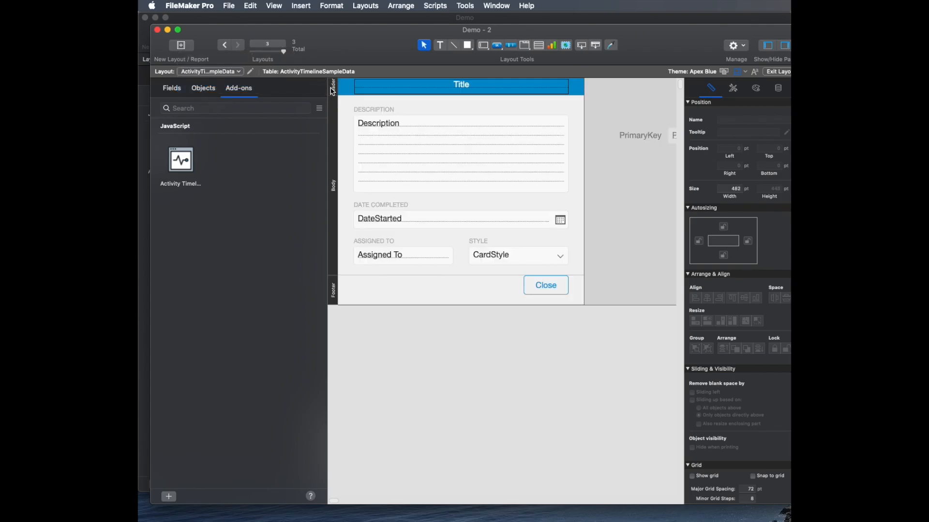
key(super+b)
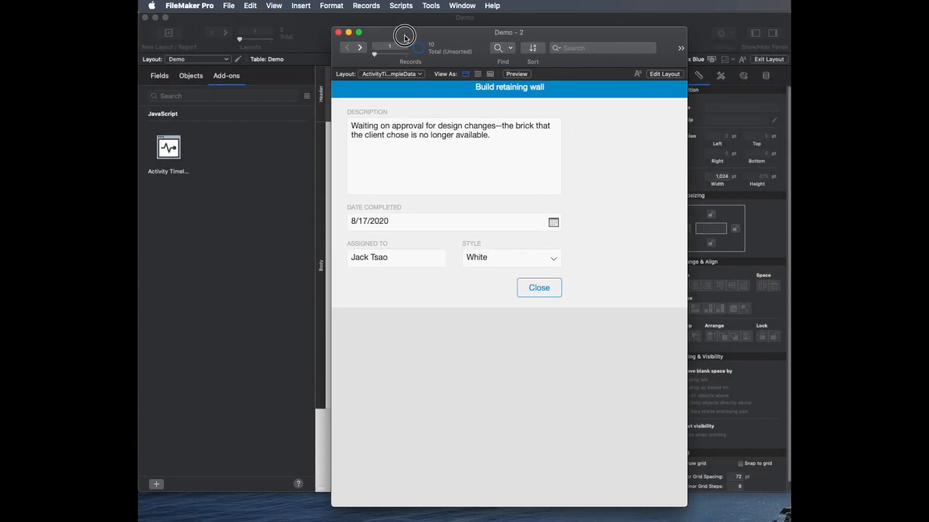
drag(404, 37, 426, 54)
Step: Find the activity with Date Completed 9/23/2020, then start a new activity record
key(super+f)
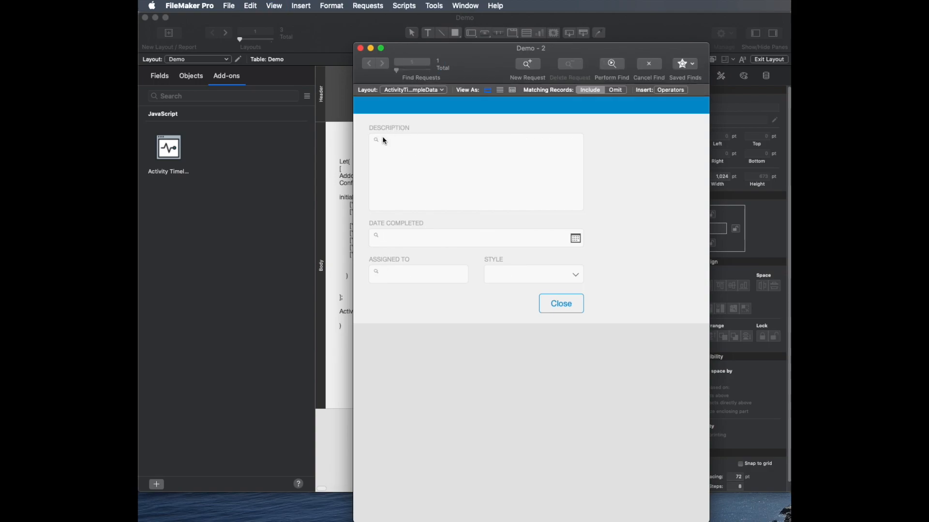
click(395, 243)
text(9/)
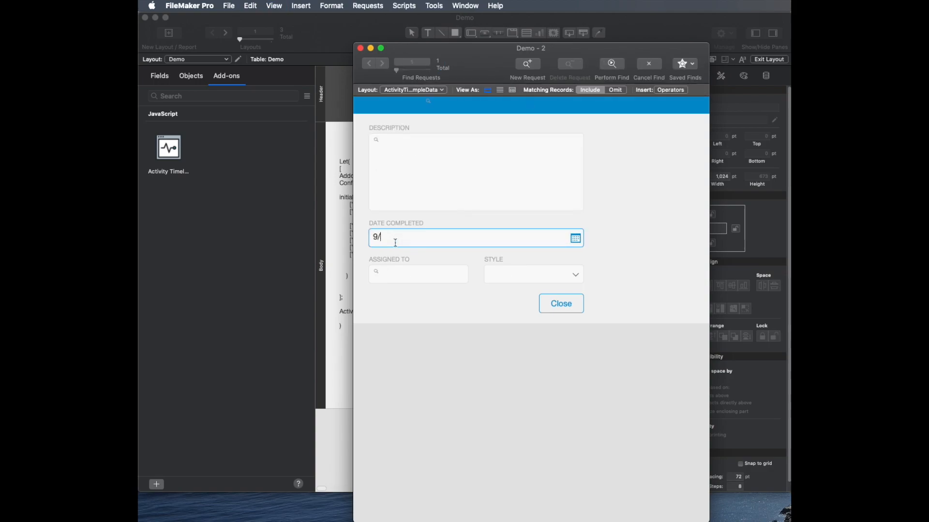
text(23/2020)
key(Return)
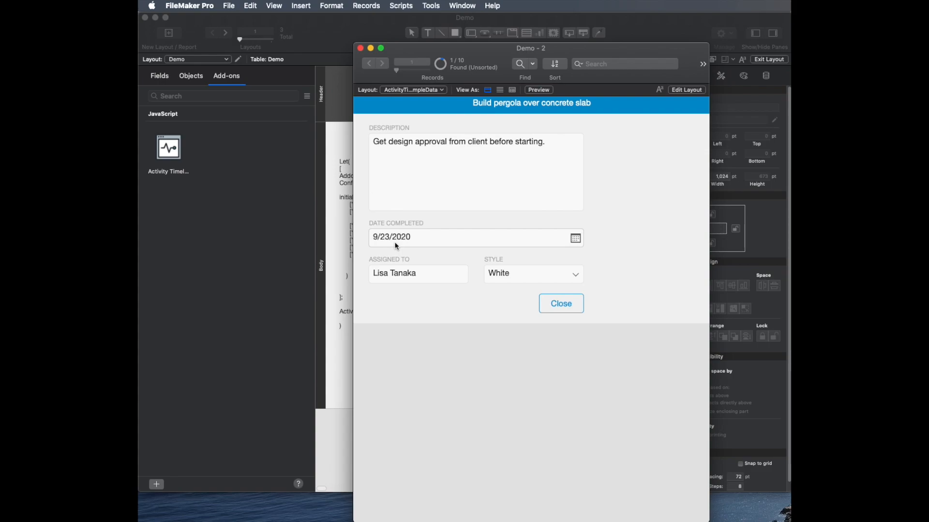
key(super+n)
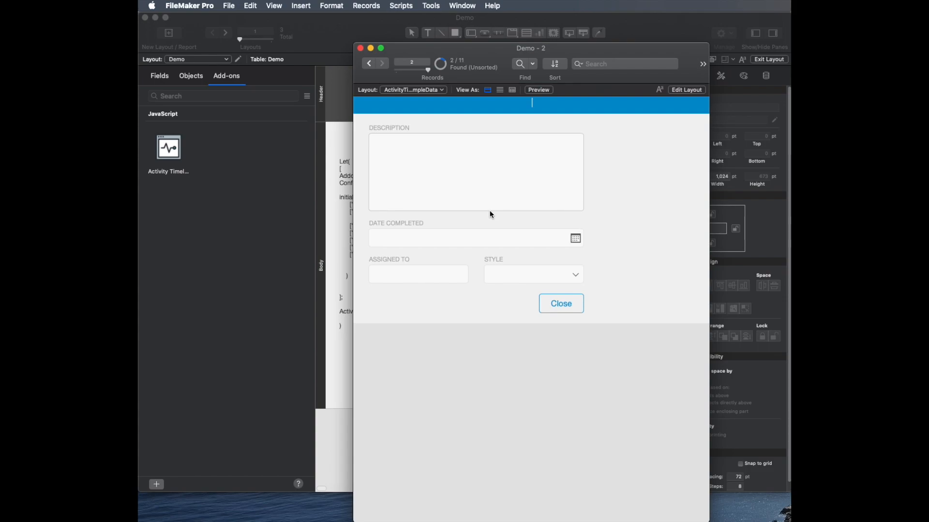
text(Another Test re)
text(cord)
Step: Fill in the description Schedule planning meeting with Marissa, date 9/23/2020 and assignee Marissa
key(Tab)
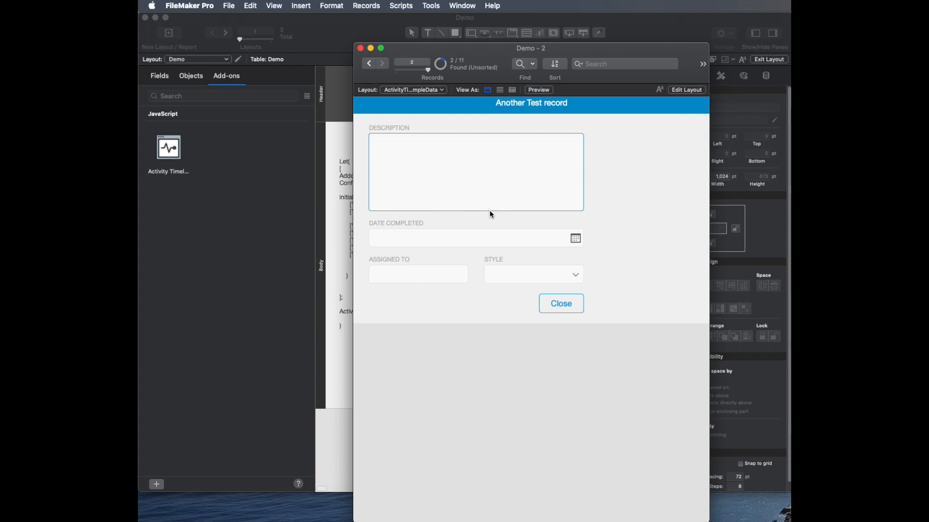
text(S)
text(chedule pal)
key(BackSpace)
key(BackSpace)
text(lanning meetin gedt)
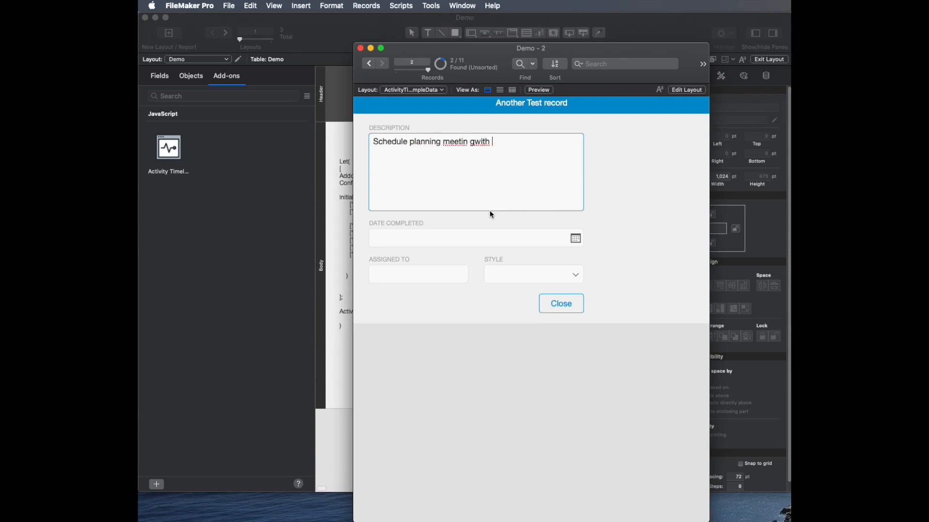
text( fd)
key(BackSpace)
key(BackSpace)
key(BackSpace)
key(BackSpace)
key(BackSpace)
key(BackSpace)
key(BackSpace)
text(g)
text( with Marissa)
key(Tab)
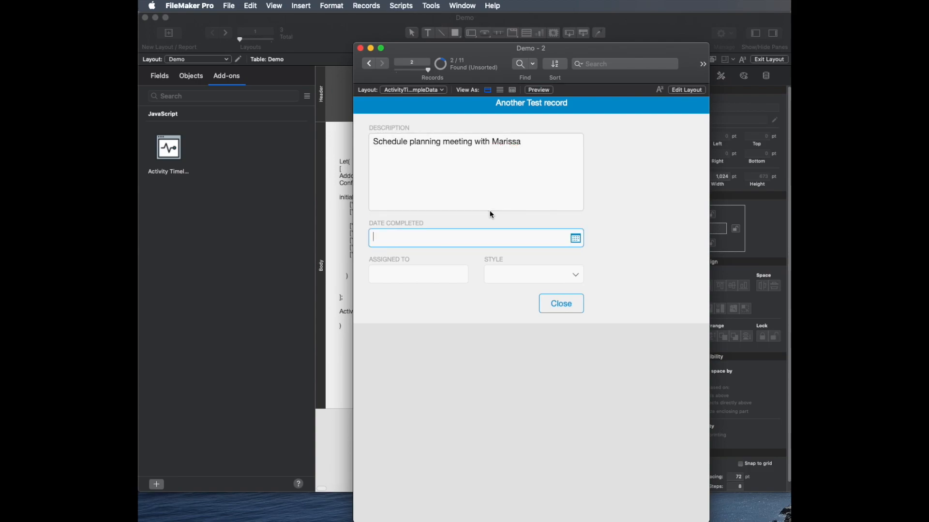
text(9/23)
key(Tab)
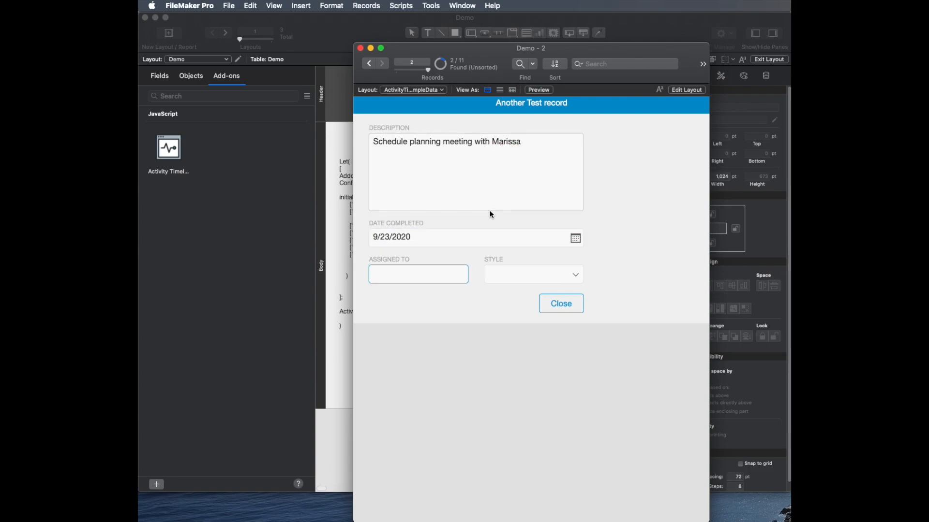
text(Marissa)
key(Tab)
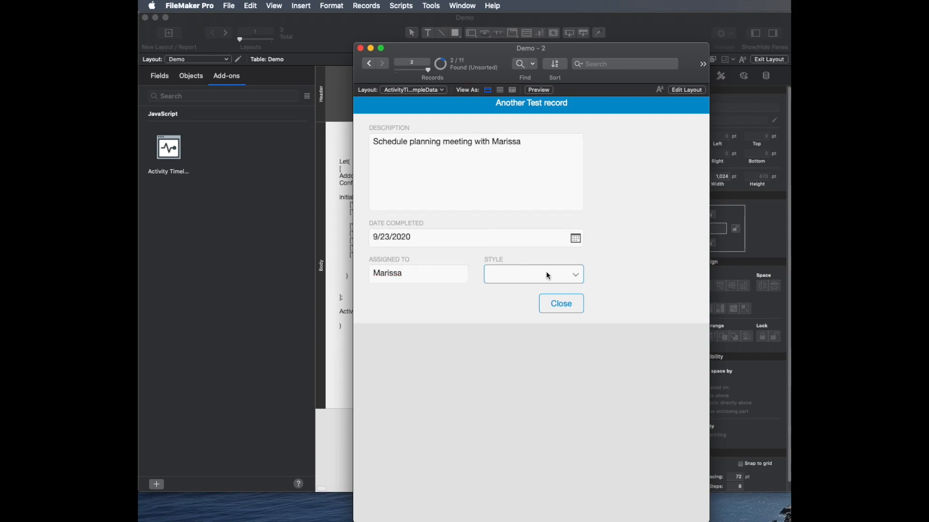
Step: Set the card Style to White, commit the record and close the second window
click(548, 274)
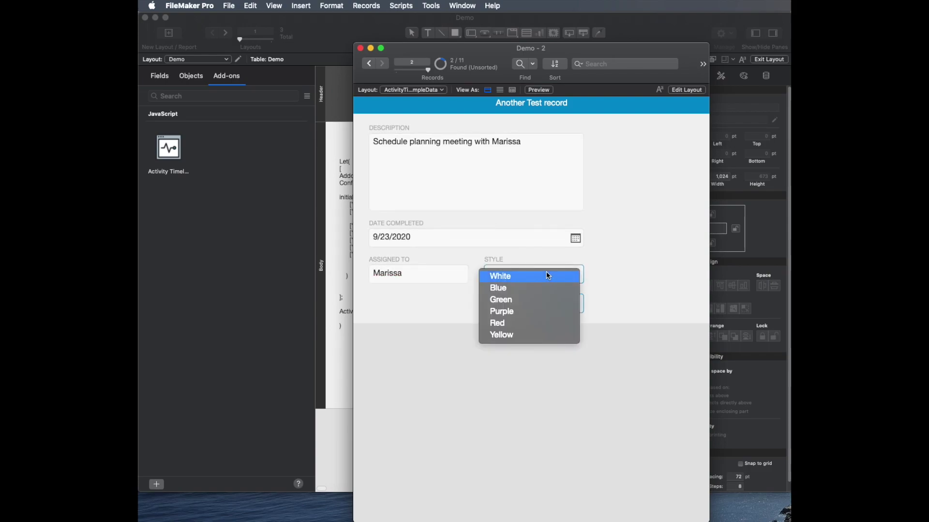
click(508, 276)
click(625, 305)
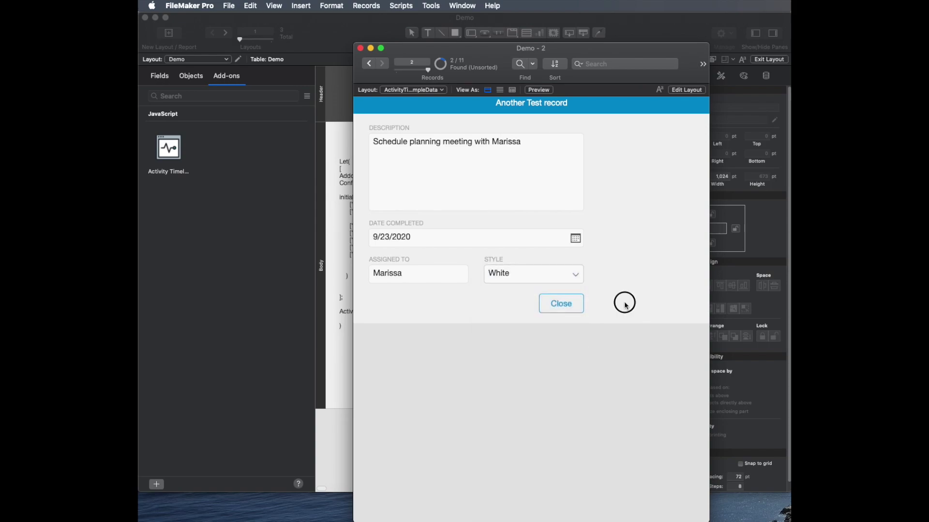
click(559, 305)
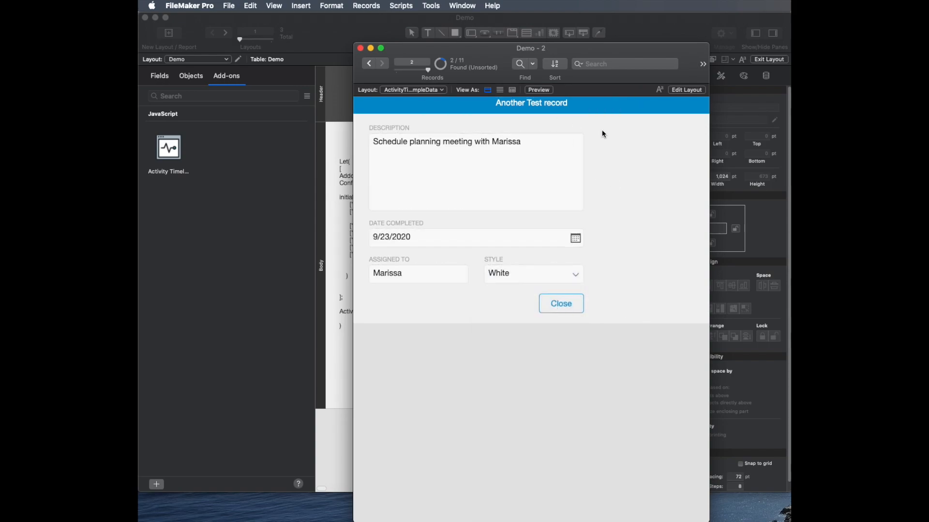
Step: Browse the Demo timeline and open the Another Test record's details with its date calendar
click(639, 36)
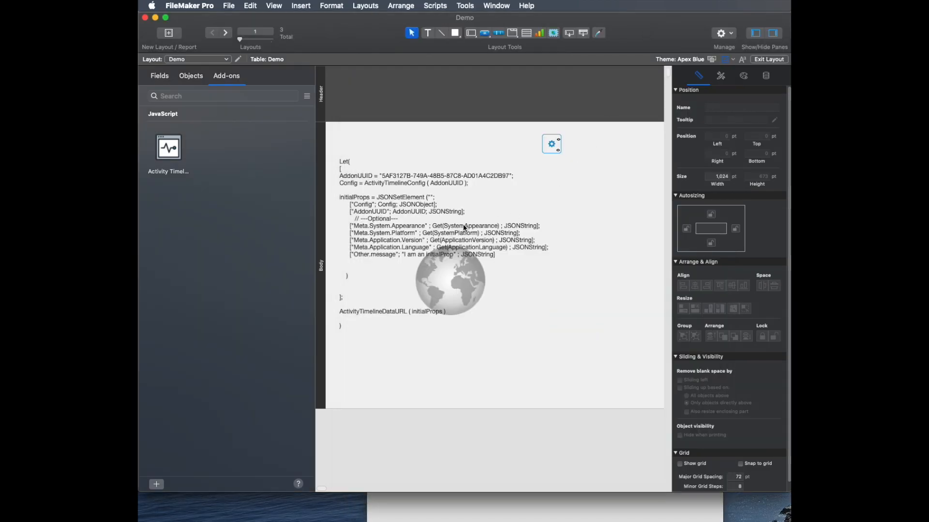
key(super+b)
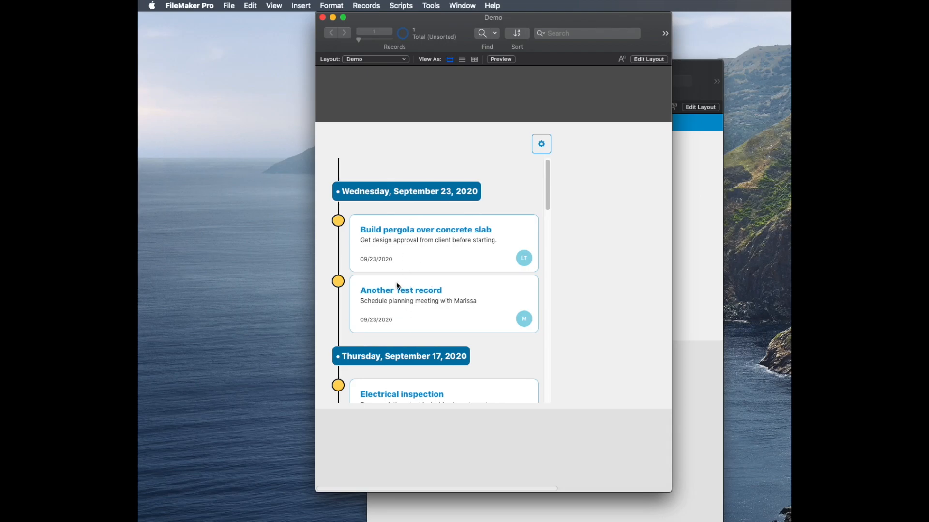
click(396, 289)
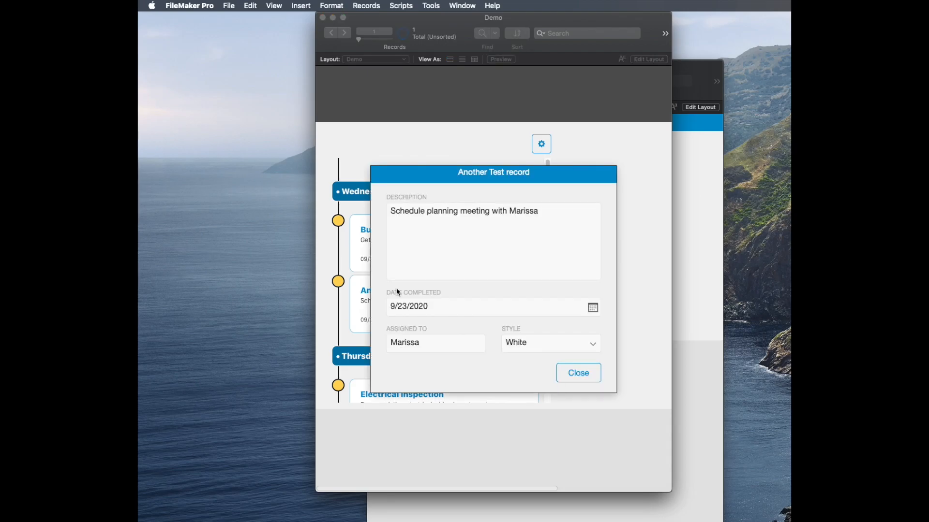
click(593, 308)
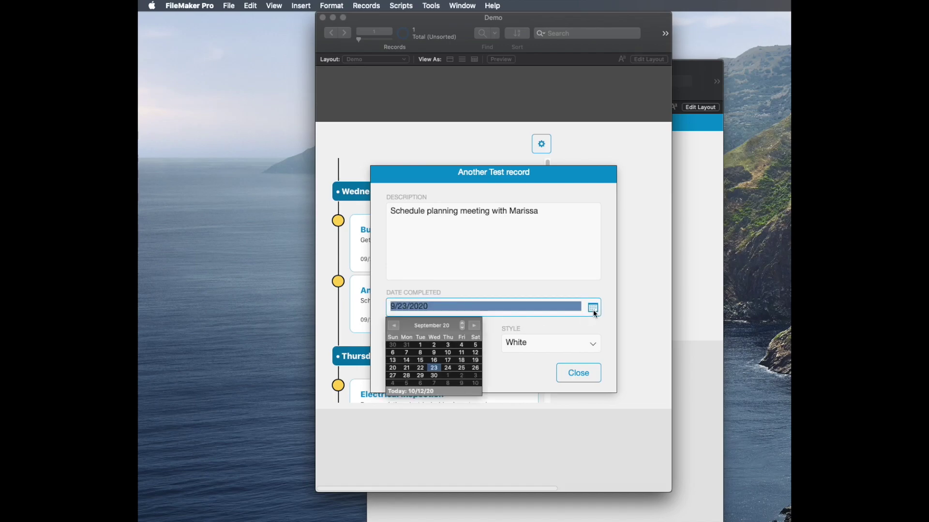
Step: Change the completion date to 10/1/2020, close the card and bring the sample-data window forward
click(448, 375)
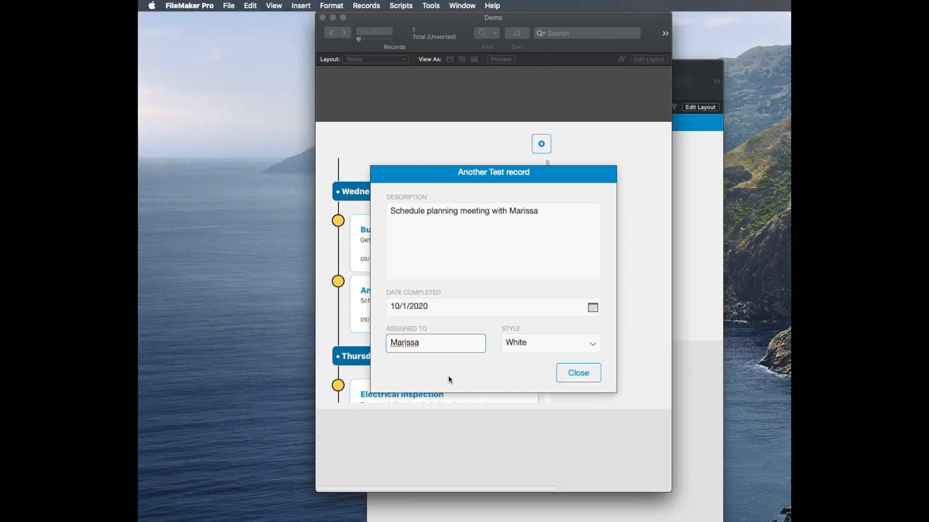
click(580, 375)
scroll(406, 277, down, 3)
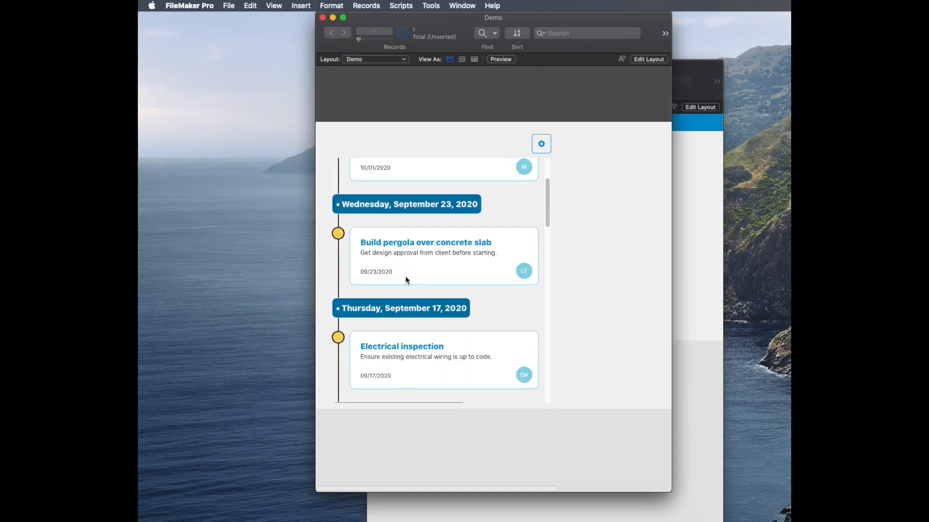
scroll(406, 278, down, 2)
click(684, 225)
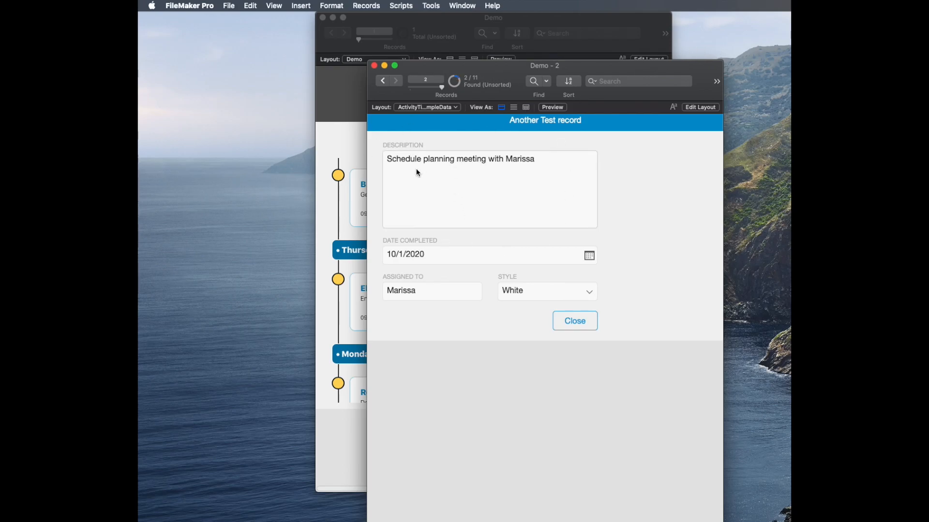
Step: Make the Header part of the sample-data layout taller, then return to the browsed timeline window
key(super+l)
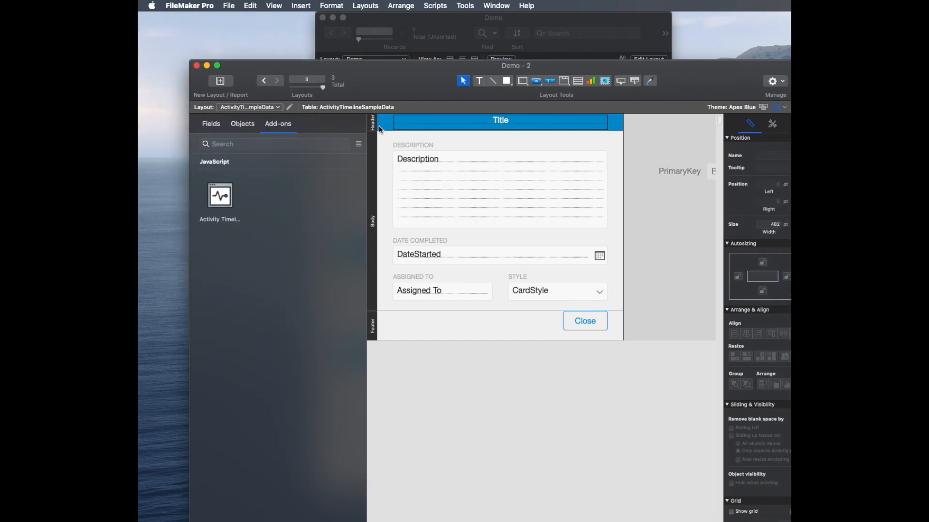
mouse_move(520, 131)
mouse_down()
mouse_move(519, 140)
mouse_move(499, 139)
mouse_up()
click(502, 131)
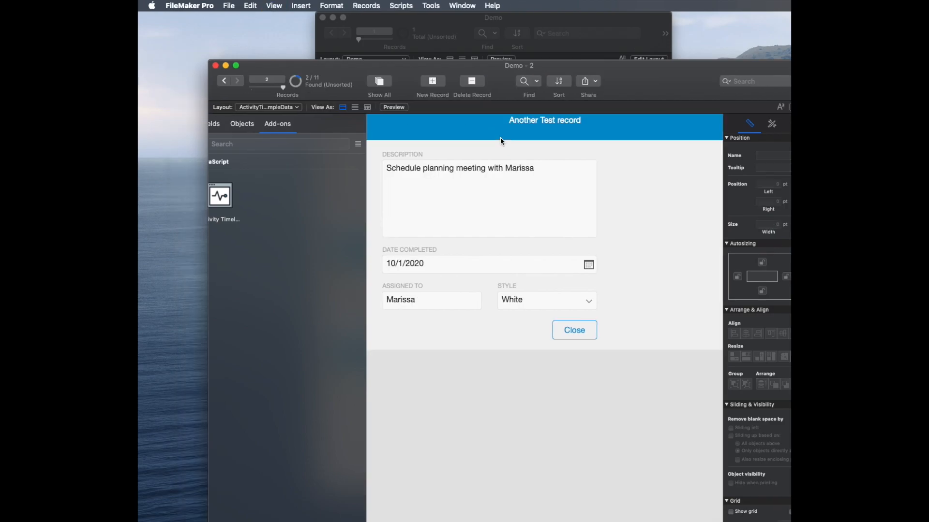
click(342, 326)
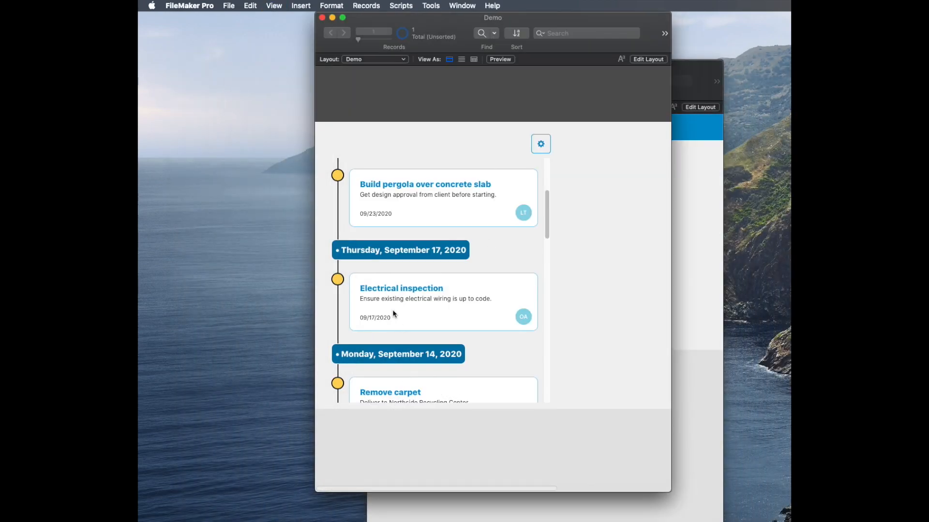
Step: Review the Electrical inspection card unchanged, close it and enlarge the layout window
click(394, 287)
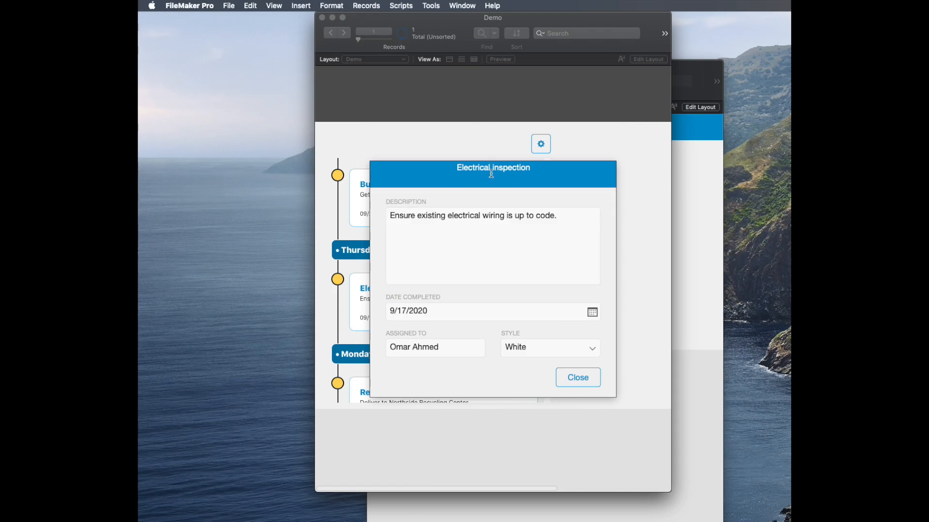
click(521, 166)
click(574, 379)
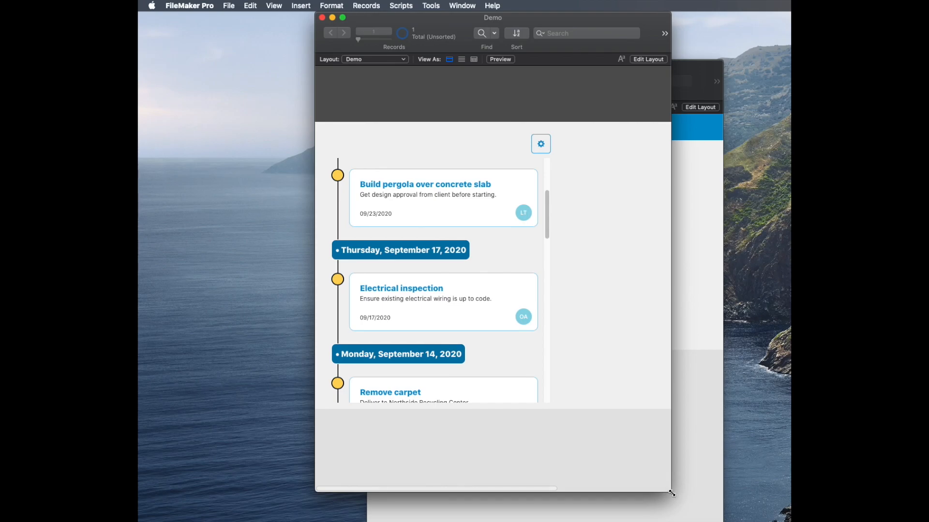
drag(671, 492, 666, 510)
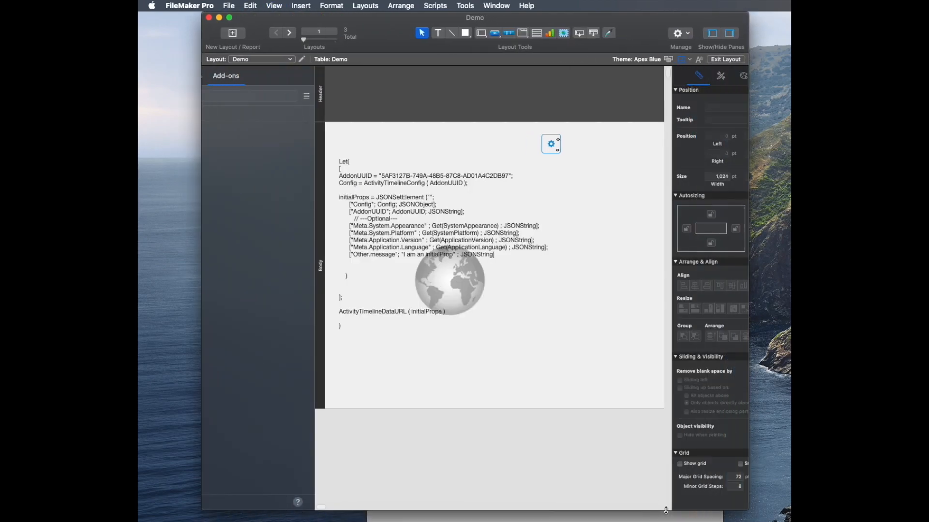
Step: Anchor the web viewer left and bottom, then enlarge the Demo window in Browse mode to show more events
click(701, 232)
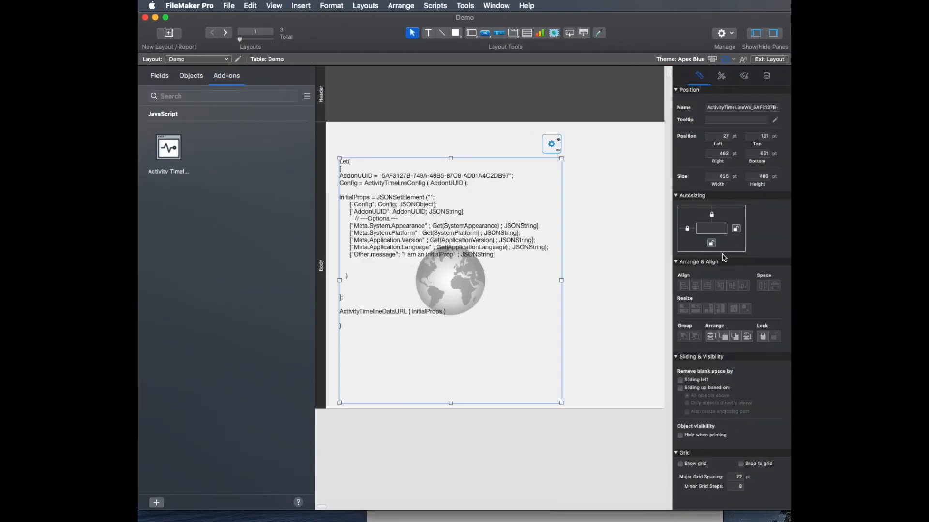
key(super+b)
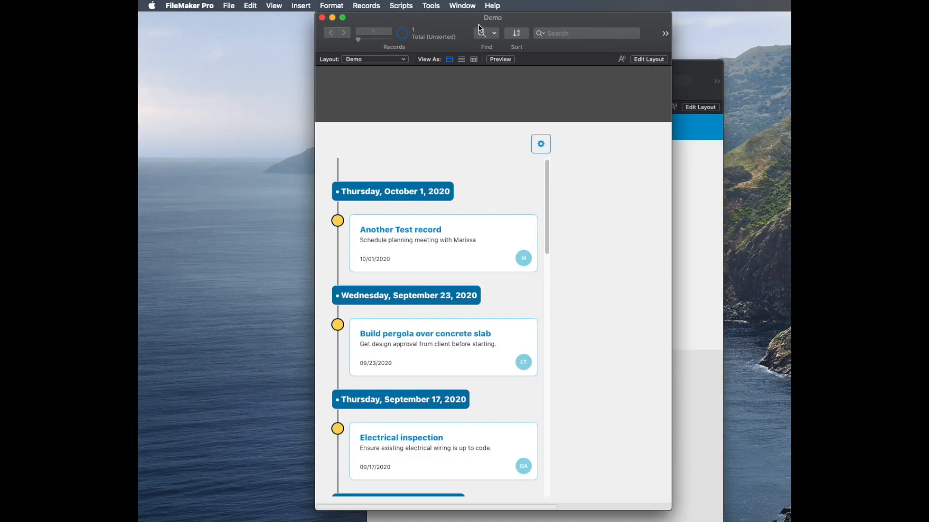
drag(492, 51, 369, 51)
drag(548, 510, 543, 514)
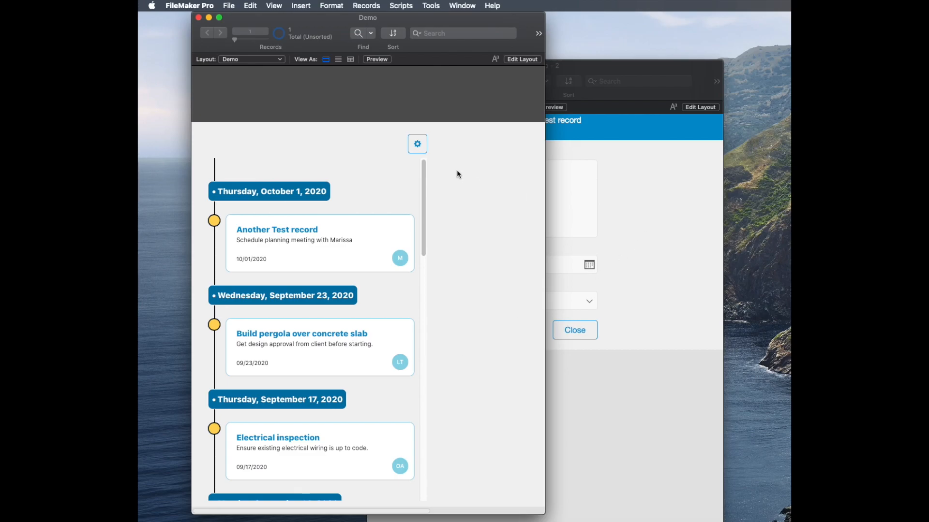
click(416, 145)
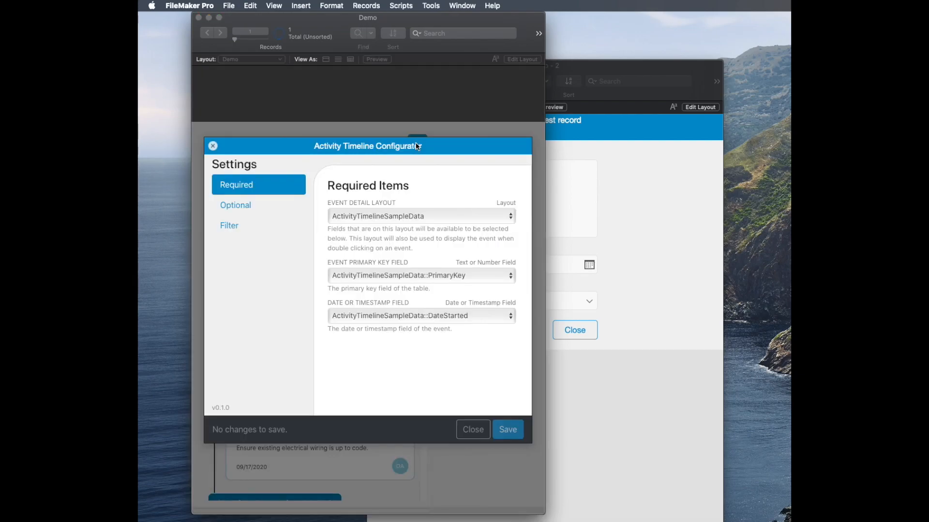
Step: Keep ActivityTimelineSampleData as the event detail layout and move to the Optional settings
click(453, 216)
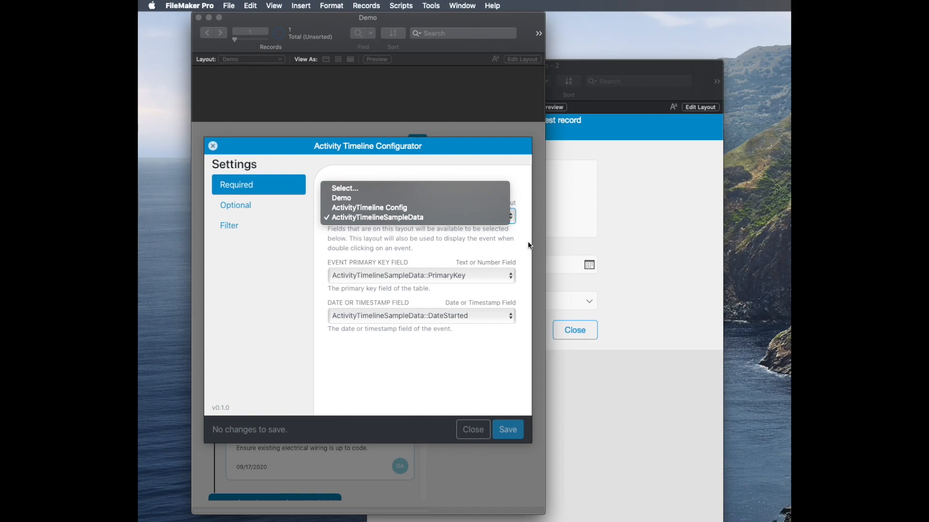
click(509, 254)
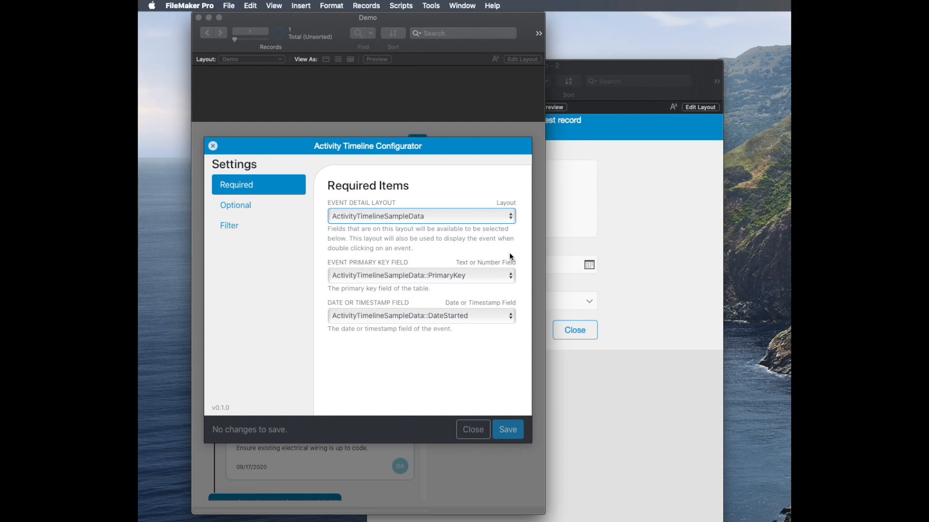
click(251, 209)
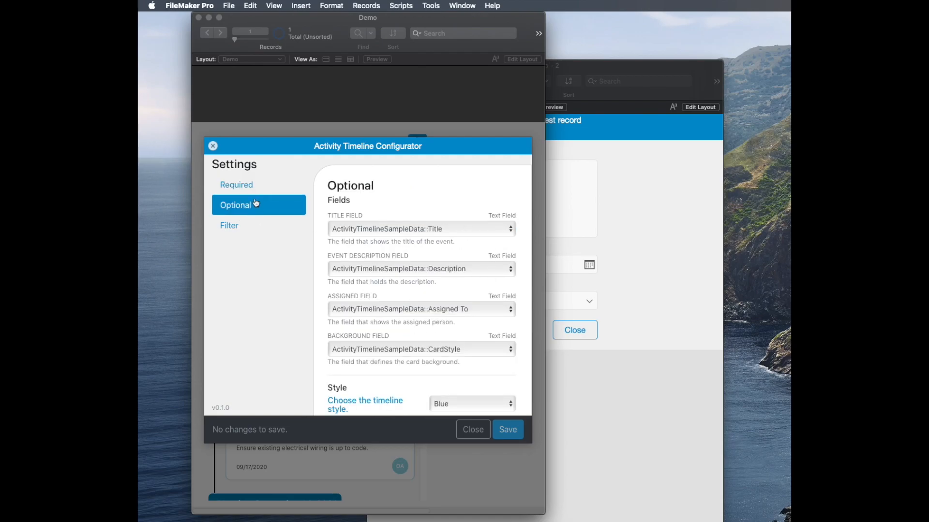
click(253, 186)
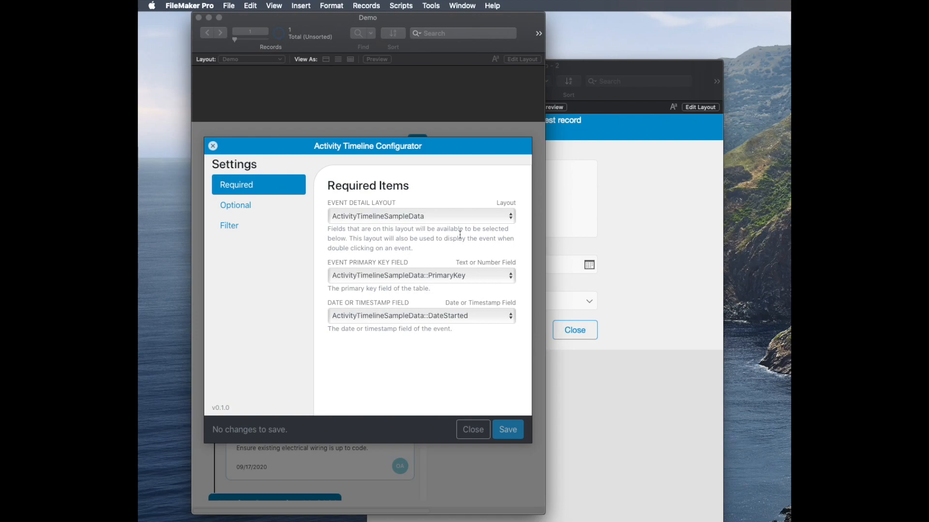
click(460, 218)
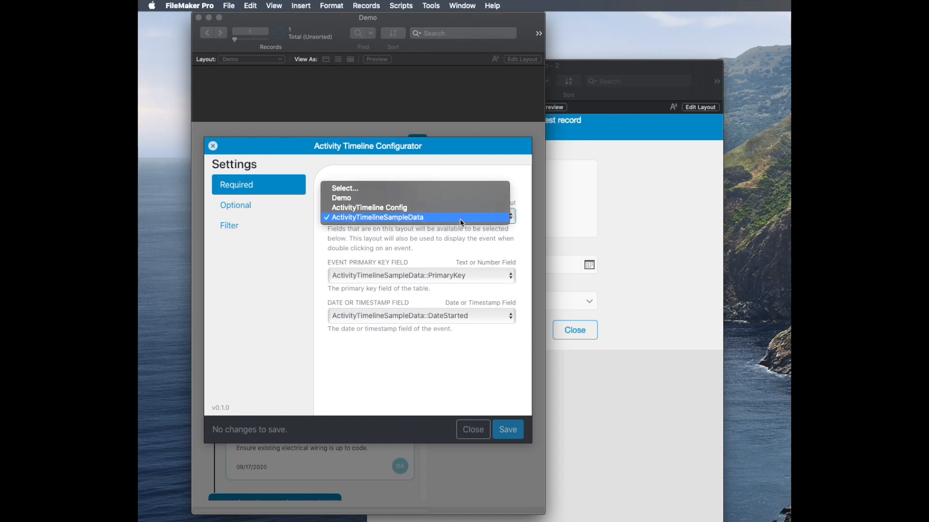
click(460, 218)
click(431, 276)
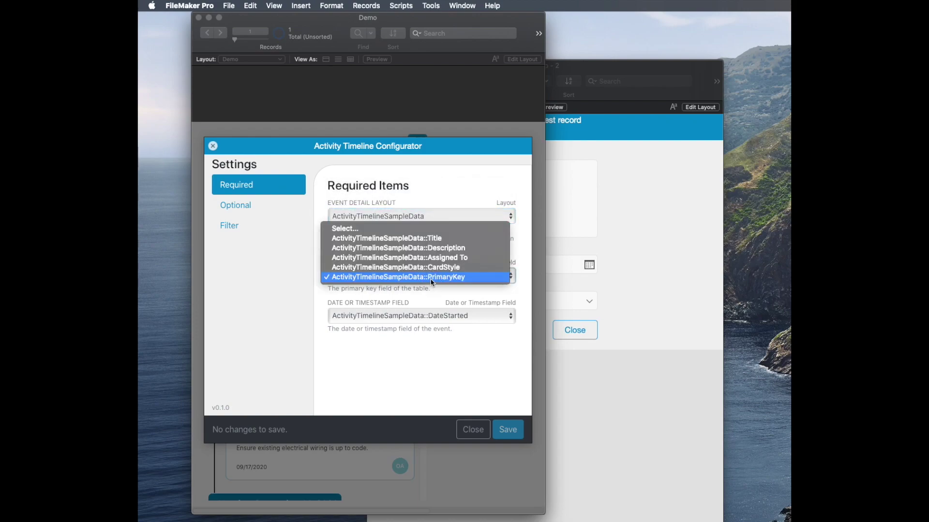
click(476, 306)
click(477, 371)
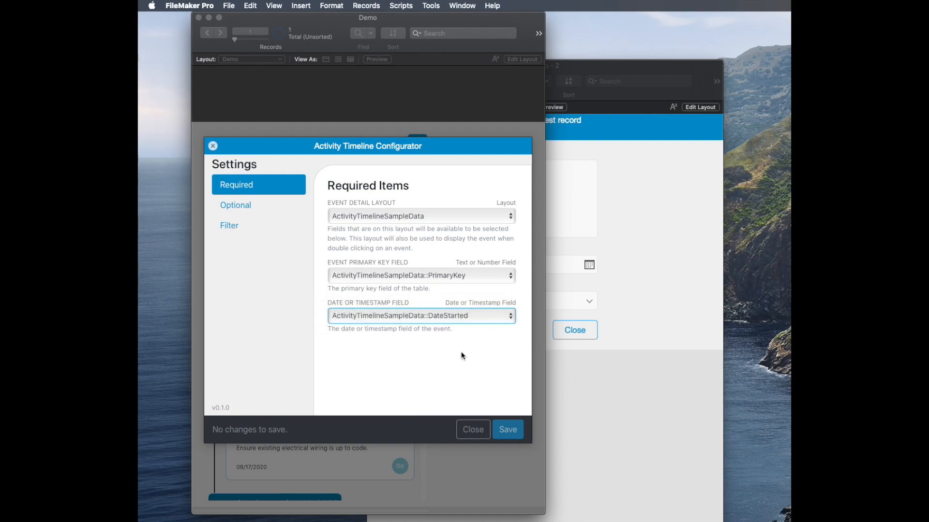
click(248, 211)
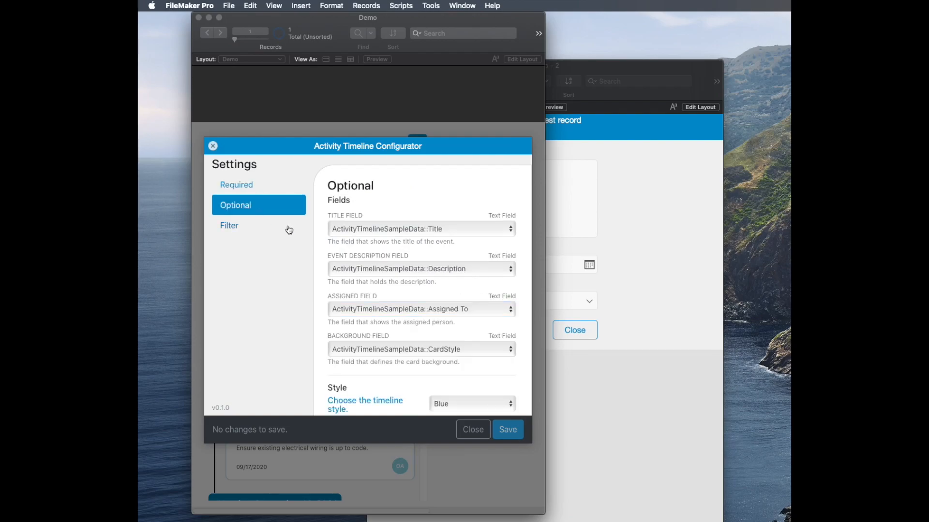
click(239, 225)
Step: Leave the filter's Query Field unset and close the configurator back to the timeline
click(379, 221)
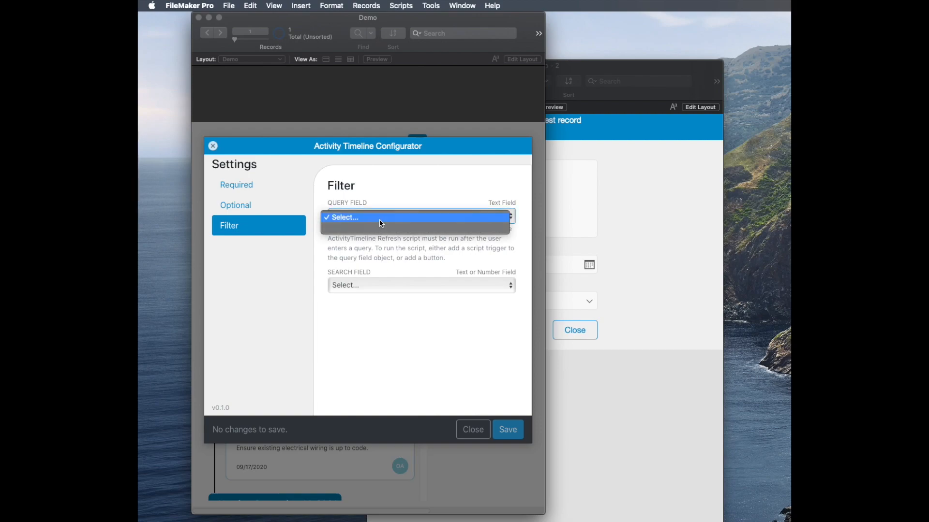
click(434, 201)
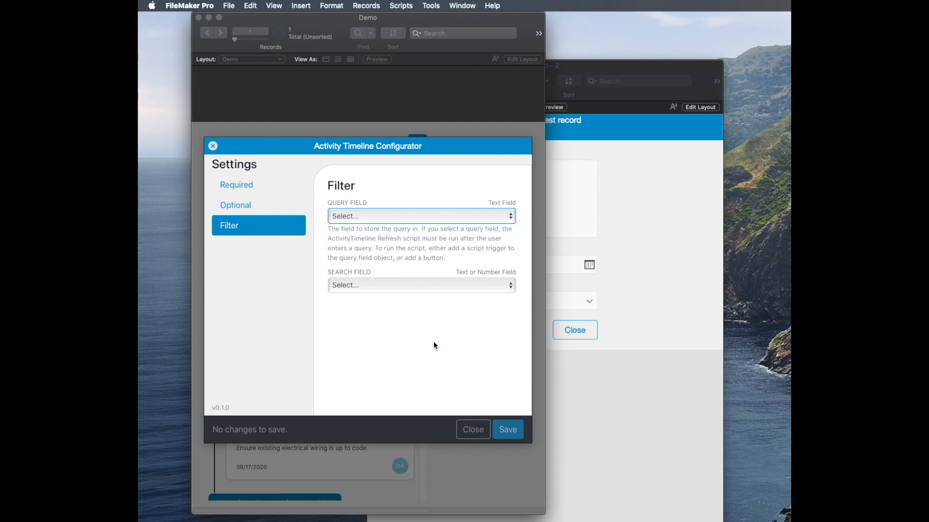
click(473, 430)
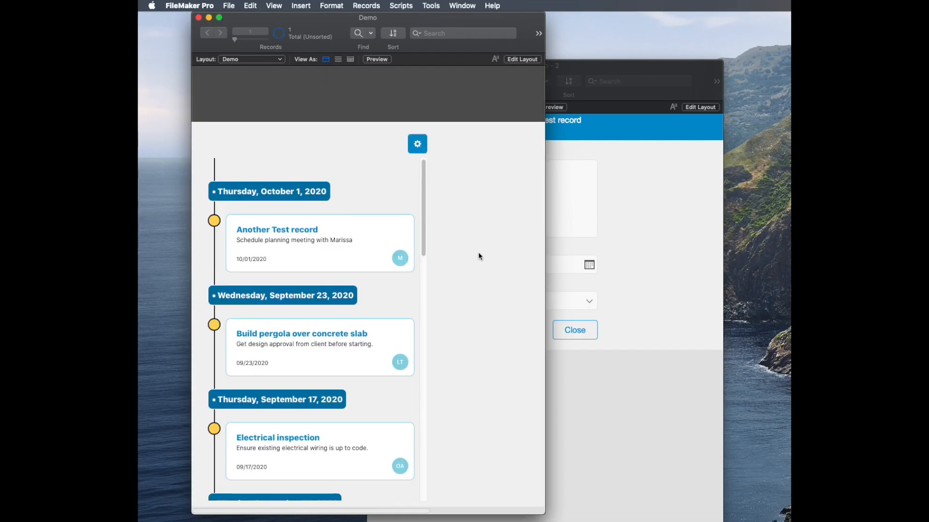